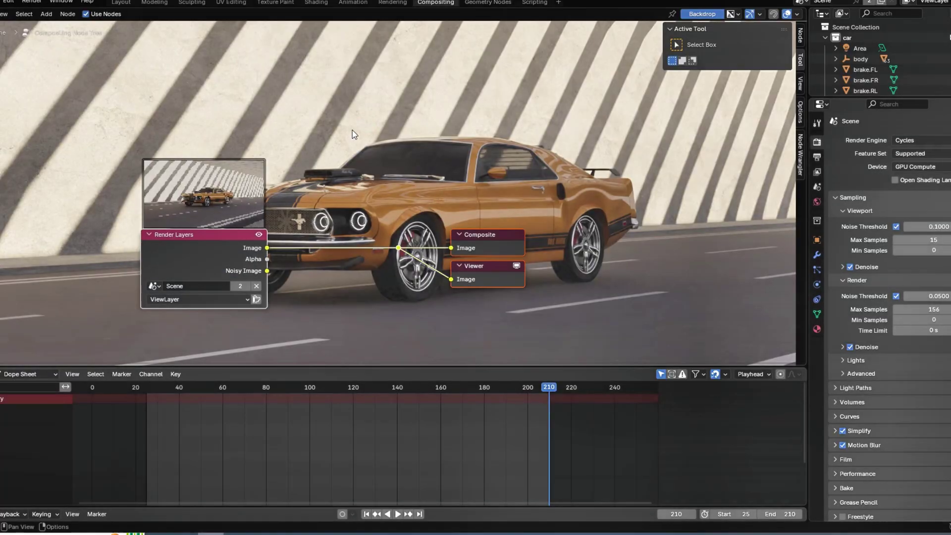
Insert a Glare node set to Bloom with Medium quality between Render Layers and the outputs
{"action": "key", "text": "shift+a"}
{"action": "type", "text": "glare"}
{"action": "key", "text": "Return"}
{"action": "left_click", "coordinate": [292, 220]}
{"action": "scroll", "coordinate": [322, 233], "scroll_direction": "down", "scroll_amount": 5}
{"action": "left_click", "coordinate": [342, 248]}
{"action": "left_click", "coordinate": [340, 261]}
{"action": "scroll", "coordinate": [433, 185], "scroll_direction": "down", "scroll_amount": 6}
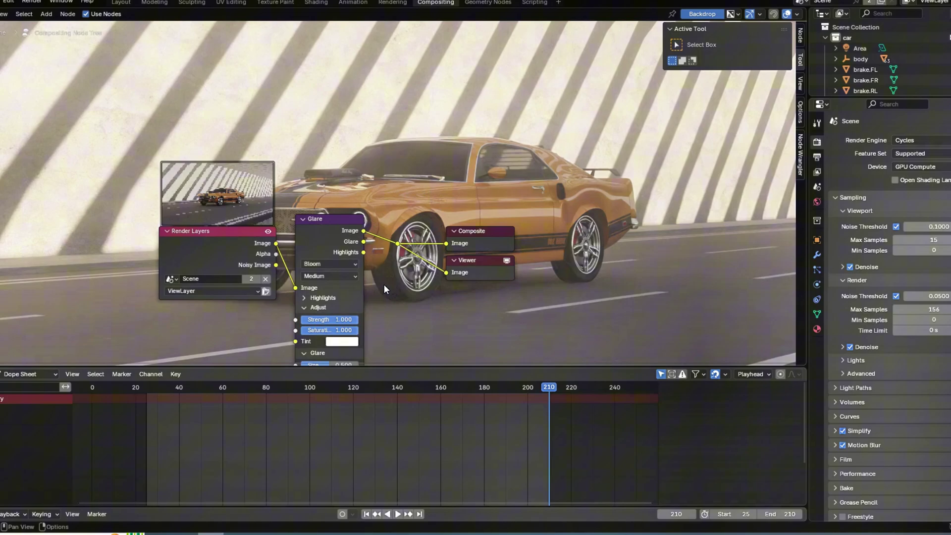
{"action": "middle_click_drag", "start_coordinate": [386, 290], "coordinate": [401, 232]}
Add a Color Balance node to the compositing tree after the Glare node
{"action": "key", "text": "shift+a"}
{"action": "key", "text": "Escape"}
{"action": "key", "text": "shift+a"}
{"action": "type", "text": "colo"}
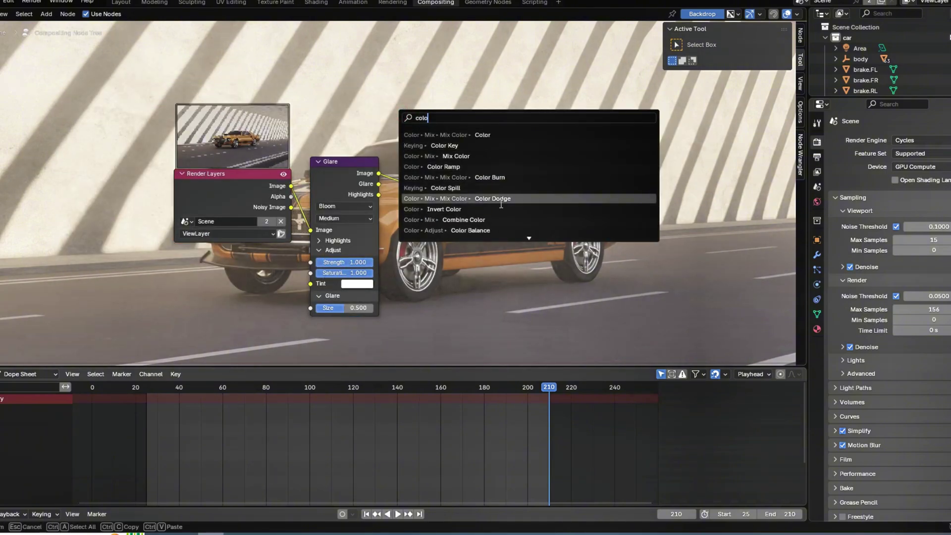
{"action": "left_click", "coordinate": [472, 230]}
{"action": "left_click", "coordinate": [406, 163]}
{"action": "left_click_drag", "start_coordinate": [447, 222], "coordinate": [440, 222]}
{"action": "scroll", "coordinate": [446, 223], "scroll_direction": "down", "scroll_amount": 6}
{"action": "middle_click_drag", "start_coordinate": [488, 109], "coordinate": [462, 271]}
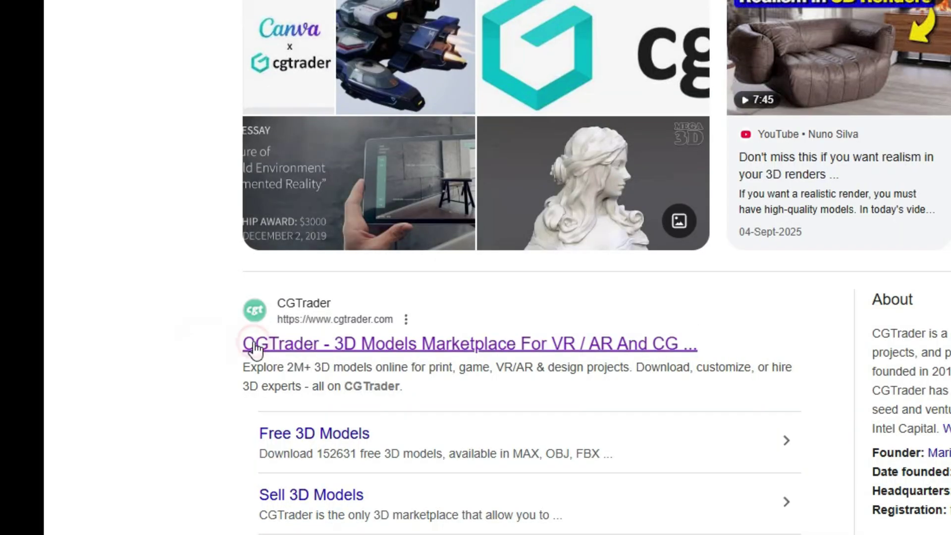
Open the CGTrader website, search for "car" and limit the results to free models
{"action": "left_click", "coordinate": [255, 345]}
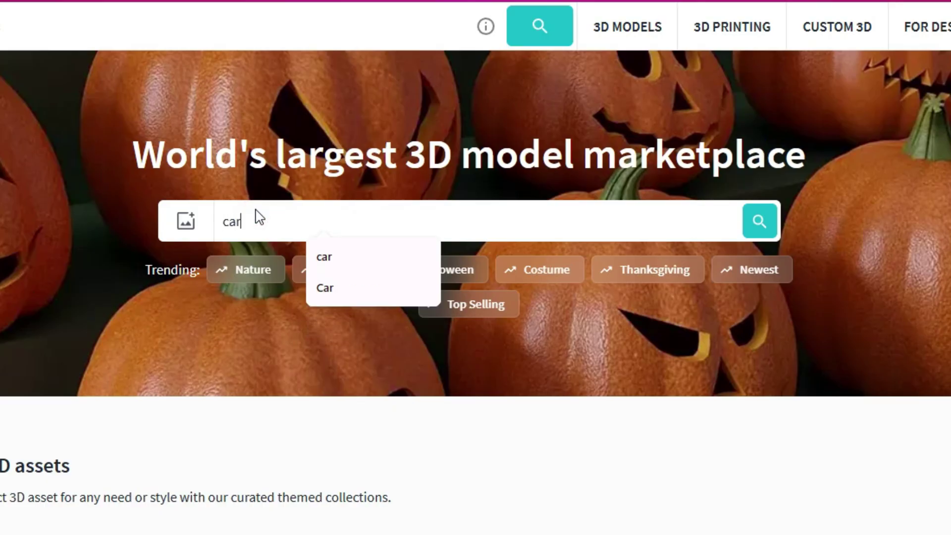
{"action": "key", "text": "Return"}
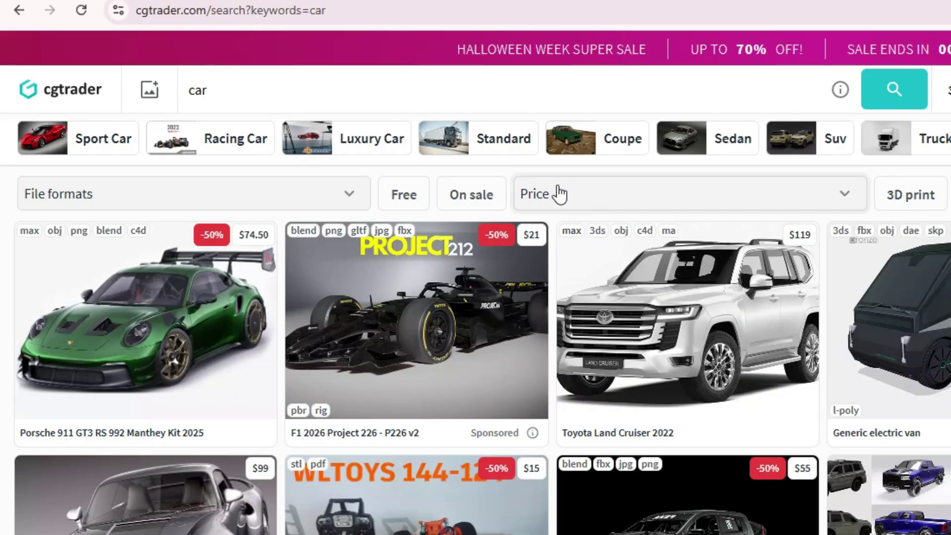
{"action": "left_click", "coordinate": [410, 203]}
{"action": "scroll", "coordinate": [463, 249], "scroll_direction": "down", "scroll_amount": 5}
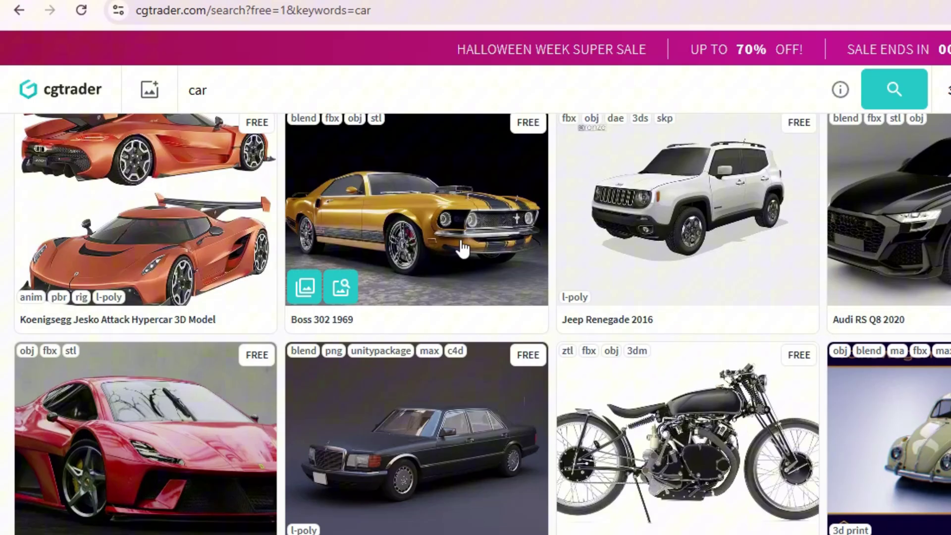
Open the page of the free Boss 302 1969 model and look through it
{"action": "scroll", "coordinate": [432, 376], "scroll_direction": "up", "scroll_amount": 3}
{"action": "left_click", "coordinate": [379, 376]}
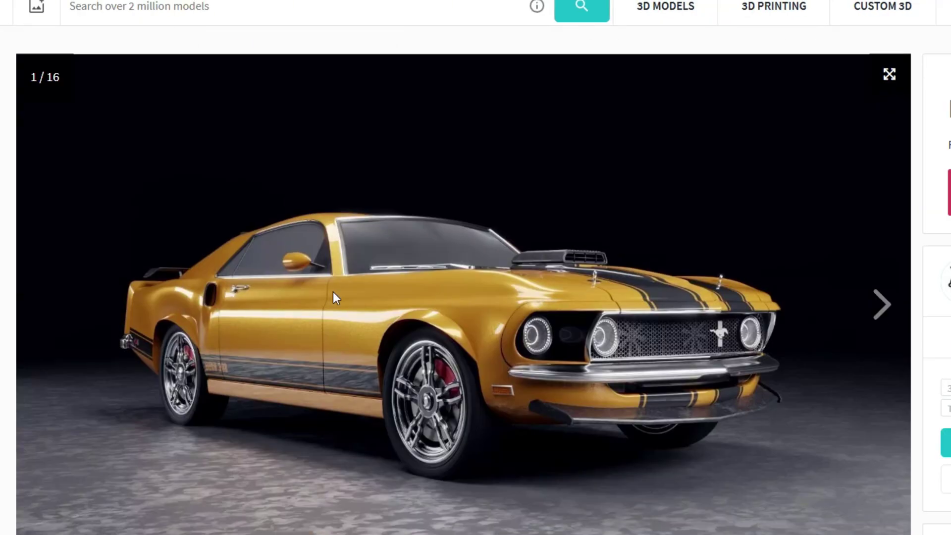
{"action": "scroll", "coordinate": [472, 308], "scroll_direction": "down", "scroll_amount": 3}
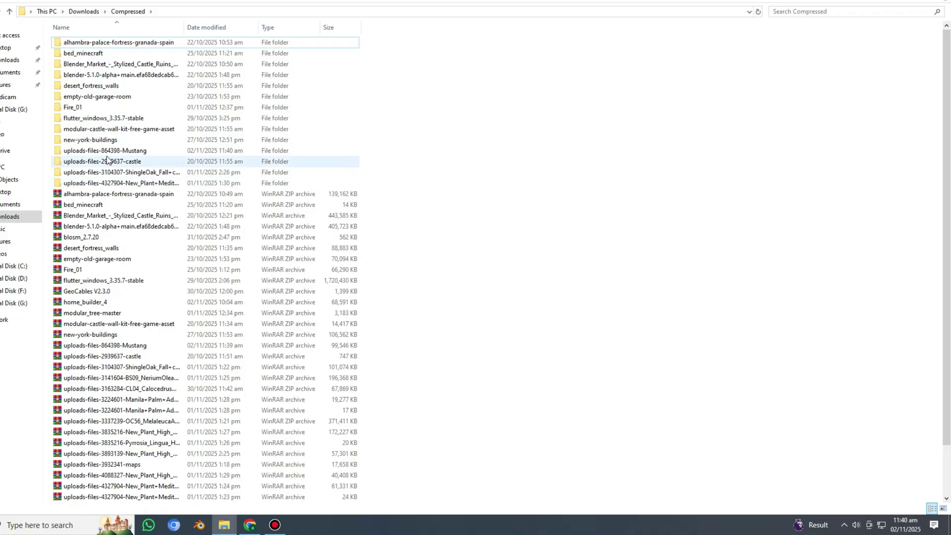
Open the extracted uploads-files-864398-Mustang folder and load its car file in Blender
{"action": "double_click", "coordinate": [104, 151]}
{"action": "double_click", "coordinate": [78, 42]}
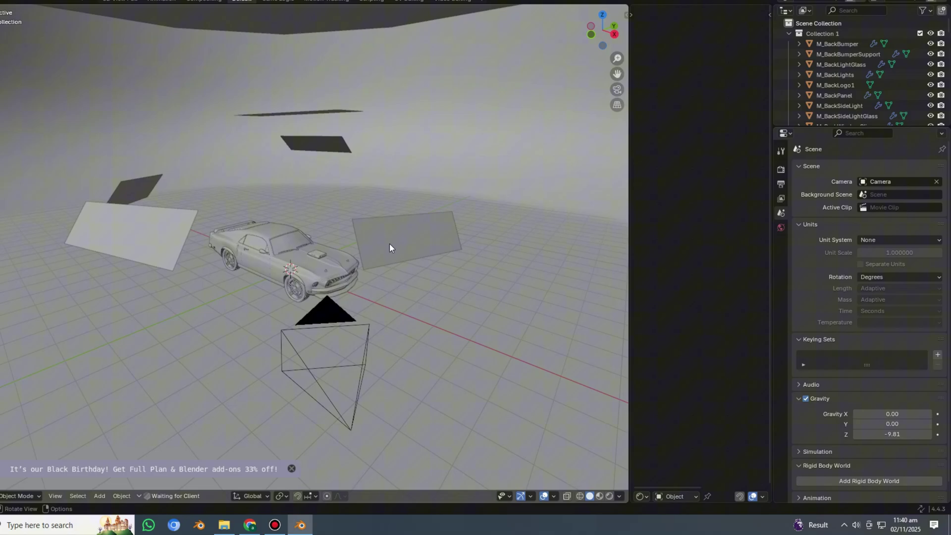
{"action": "middle_click_drag", "start_coordinate": [390, 242], "coordinate": [620, 258]}
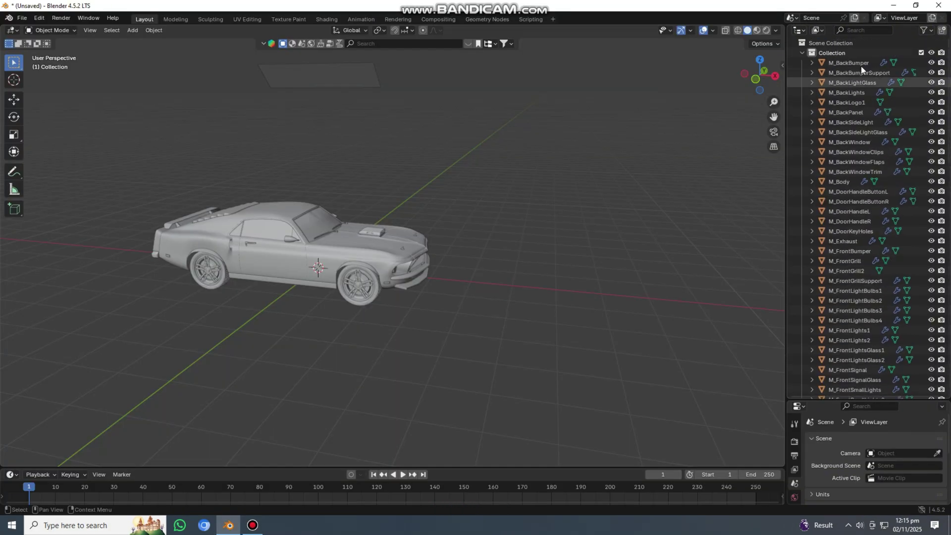
Collapse the collection holding the Mustang parts and rename it "car"
{"action": "left_click", "coordinate": [803, 52]}
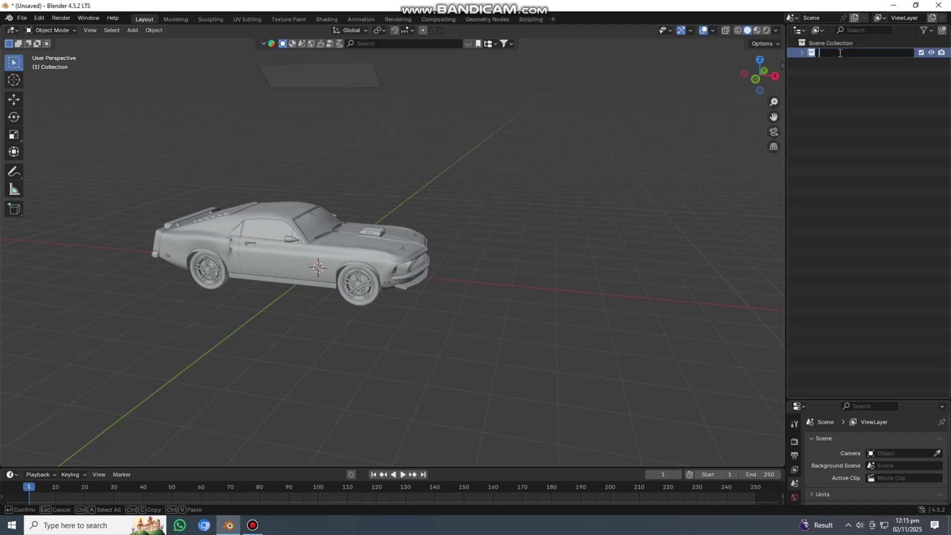
{"action": "key", "text": "Return"}
{"action": "scroll", "coordinate": [358, 317], "scroll_direction": "up", "scroll_amount": 8}
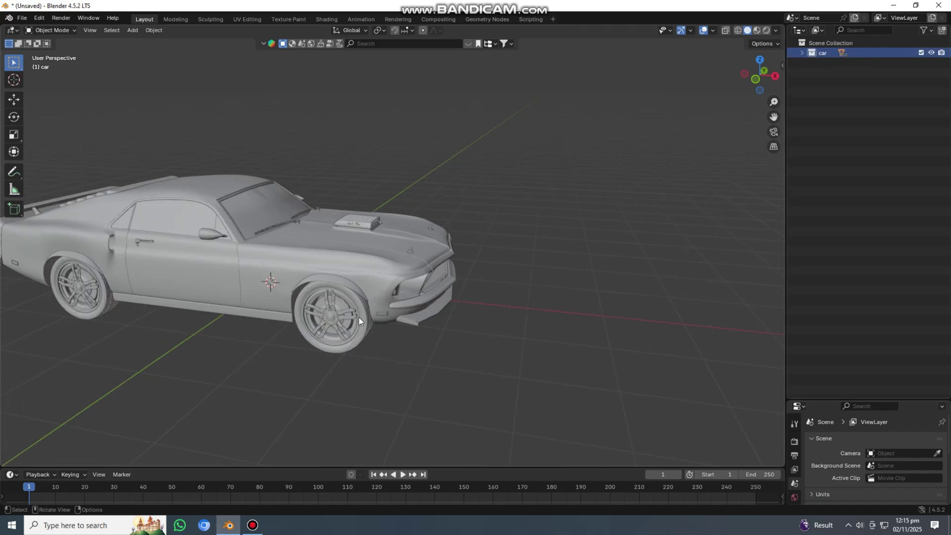
Hide all parts of three of the car's wheels, leaving one front wheel visible
{"action": "middle_click_drag", "start_coordinate": [359, 317], "coordinate": [322, 387]}
{"action": "scroll", "coordinate": [323, 387], "scroll_direction": "down", "scroll_amount": 2}
{"action": "left_click", "coordinate": [315, 397]}
{"action": "key", "text": "h"}
{"action": "scroll", "coordinate": [350, 290], "scroll_direction": "down", "scroll_amount": 4}
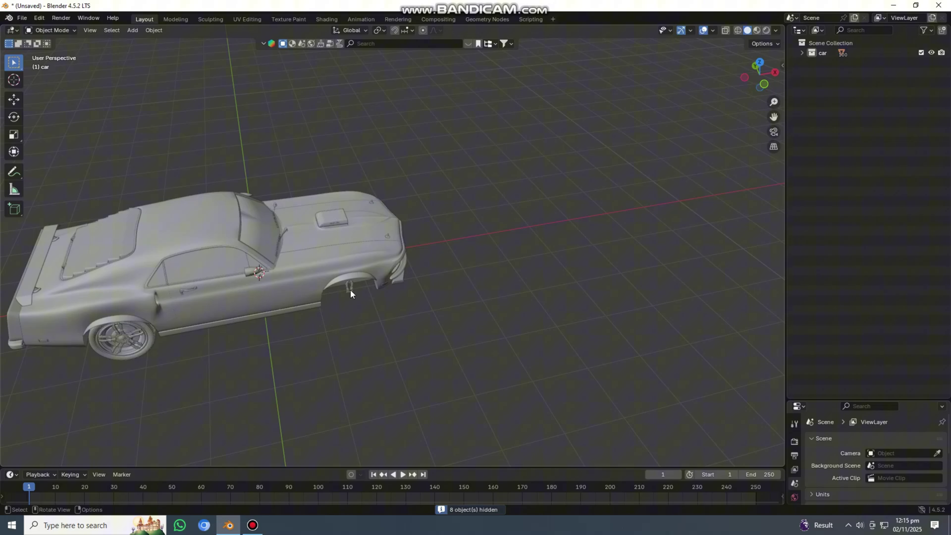
{"action": "middle_click_drag", "start_coordinate": [225, 334], "coordinate": [99, 353]}
{"action": "left_click", "coordinate": [286, 373]}
{"action": "key", "text": "h"}
{"action": "left_click", "coordinate": [225, 350]}
{"action": "key", "text": "h"}
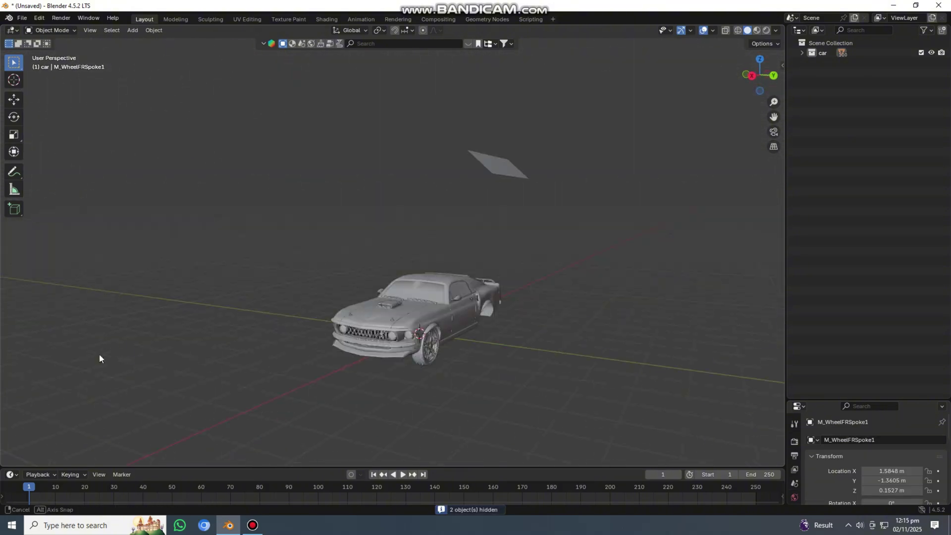
Delete the leftover plane above the car and hide the parts of the remaining front wheel
{"action": "left_click", "coordinate": [499, 164]}
{"action": "key", "text": "Delete"}
{"action": "middle_click_drag", "start_coordinate": [574, 304], "coordinate": [428, 307], "text": "shift"}
{"action": "left_click_drag", "start_coordinate": [461, 303], "coordinate": [473, 291]}
{"action": "key", "text": "h"}
Turn on the Screencast Keys display for the viewport
{"action": "key", "text": "n"}
{"action": "left_click", "coordinate": [779, 158]}
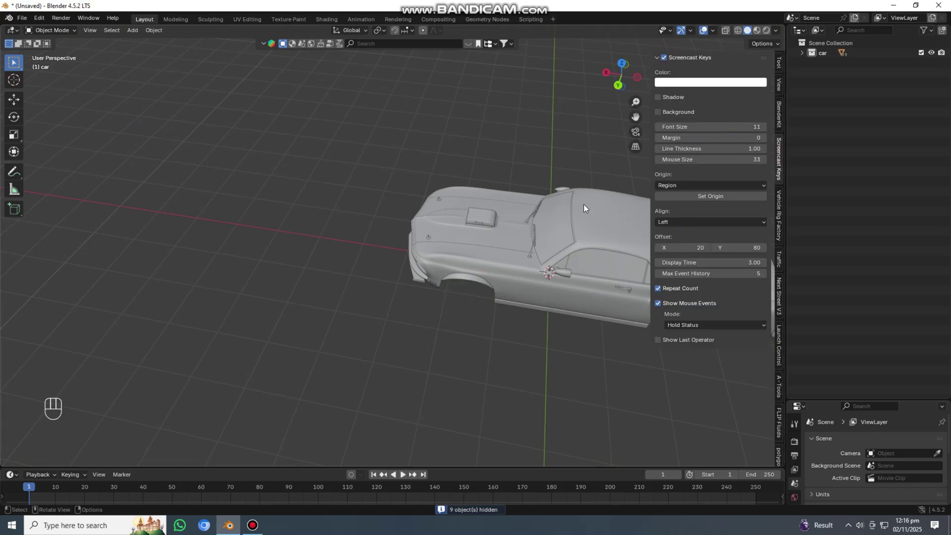
{"action": "key", "text": "n"}
Focus the view on the car body and add a cube empty at the origin, scaled up
{"action": "middle_click_drag", "start_coordinate": [293, 237], "coordinate": [352, 213]}
{"action": "scroll", "coordinate": [351, 213], "scroll_direction": "down", "scroll_amount": 3}
{"action": "left_click", "coordinate": [801, 53]}
{"action": "left_click", "coordinate": [801, 53]}
{"action": "middle_click_drag", "start_coordinate": [552, 198], "coordinate": [497, 200]}
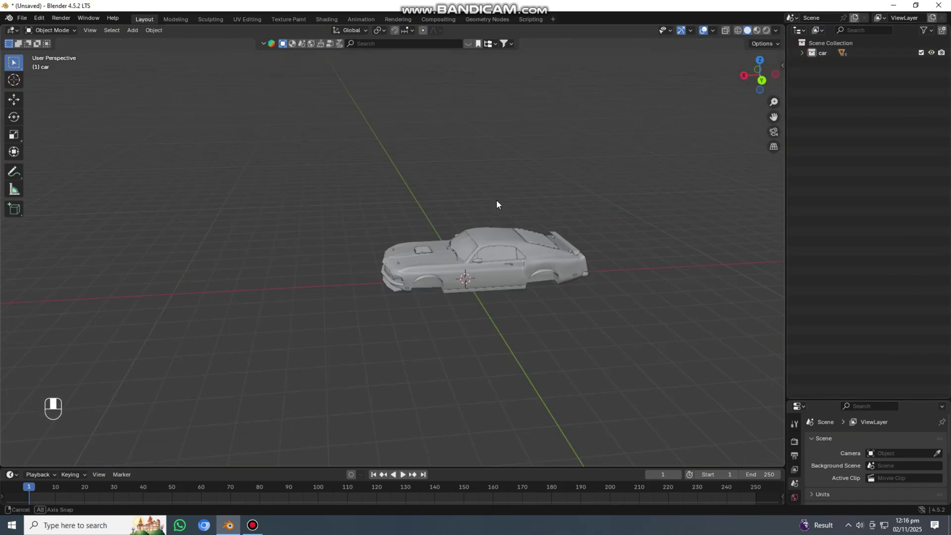
{"action": "left_click", "coordinate": [539, 238]}
{"action": "key", "text": "KP_Decimal"}
{"action": "key", "text": "shift+a"}
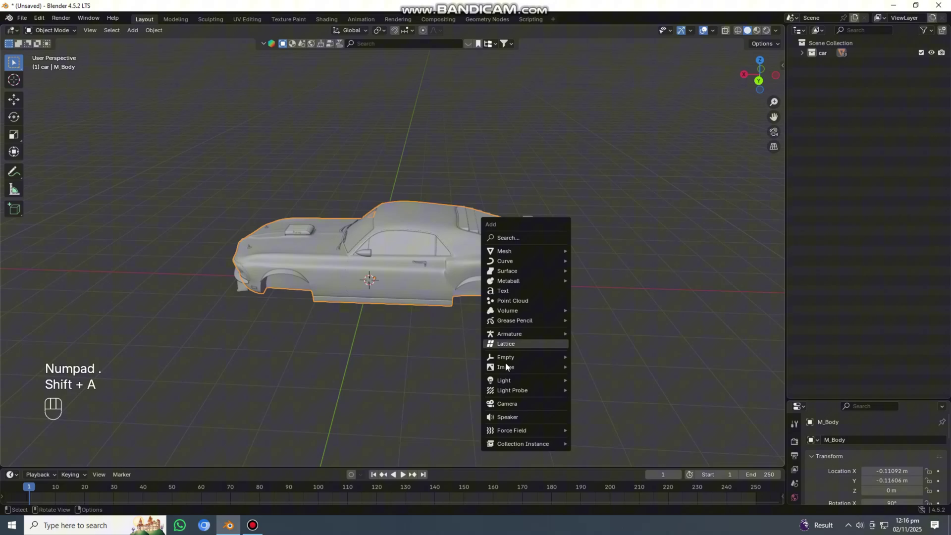
{"action": "mouse_move", "coordinate": [515, 359]}
{"action": "left_click", "coordinate": [584, 387]}
{"action": "key", "text": "s"}
{"action": "left_click", "coordinate": [625, 393]}
Flatten the cube empty along Z and raise it to about Z 0.92 m
{"action": "key", "text": "s"}
{"action": "key", "text": "z"}
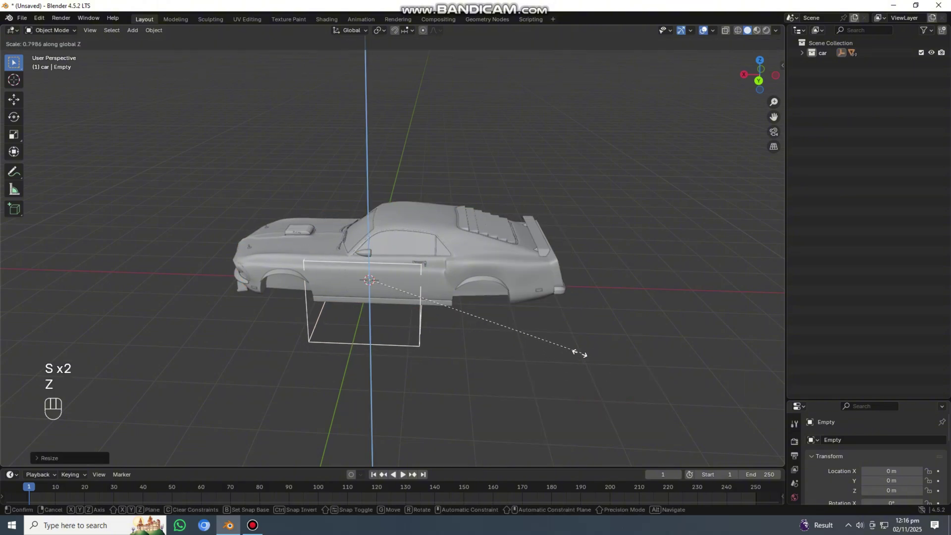
{"action": "left_click", "coordinate": [574, 346]}
{"action": "key", "text": "g"}
{"action": "key", "text": "z"}
{"action": "left_click", "coordinate": [560, 290]}
Stretch the cube empty along X to roughly the length of the car body
{"action": "key", "text": "s"}
{"action": "key", "text": "x"}
{"action": "left_click", "coordinate": [765, 304]}
{"action": "key", "text": "s"}
{"action": "key", "text": "x"}
{"action": "left_click", "coordinate": [823, 260]}
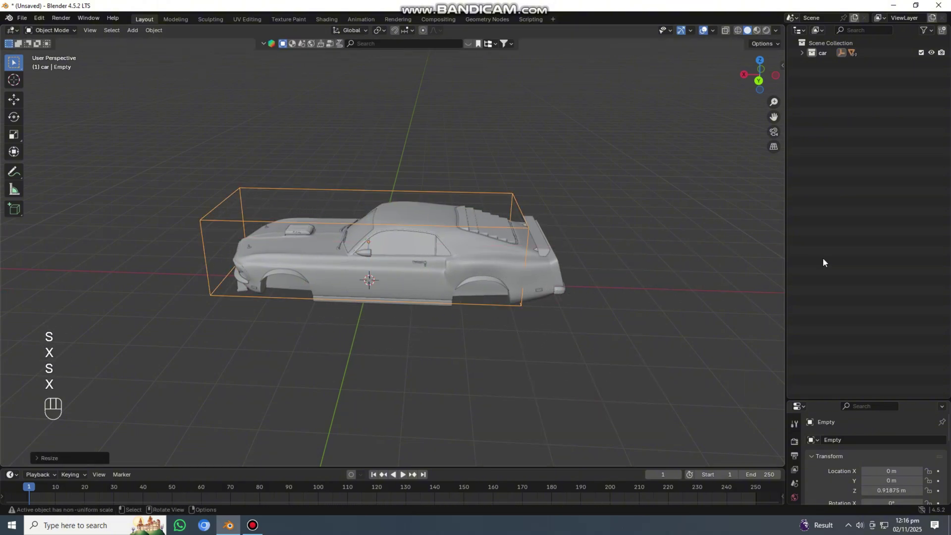
Fit the cube empty around the car body by moving it to about X -0.62 m, Z 0.79 m and adjusting its X scale
{"action": "key", "text": "g"}
{"action": "key", "text": "x"}
{"action": "left_click", "coordinate": [566, 304]}
{"action": "key", "text": "s"}
{"action": "key", "text": "x"}
{"action": "left_click", "coordinate": [574, 309]}
{"action": "key", "text": "g"}
{"action": "key", "text": "z"}
{"action": "left_click", "coordinate": [580, 315]}
Parent all the visible car body parts to the cube empty
{"action": "key", "text": "a"}
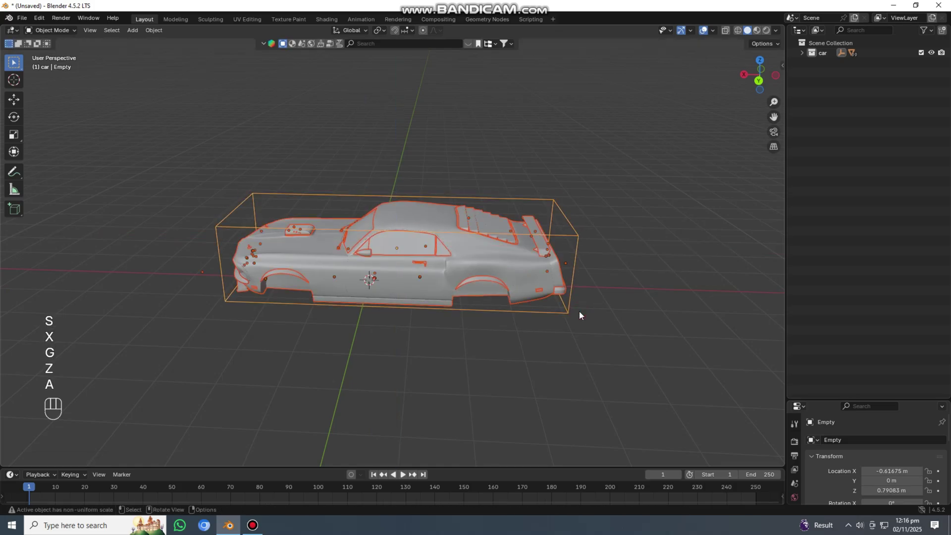
{"action": "key", "text": "ctrl+p"}
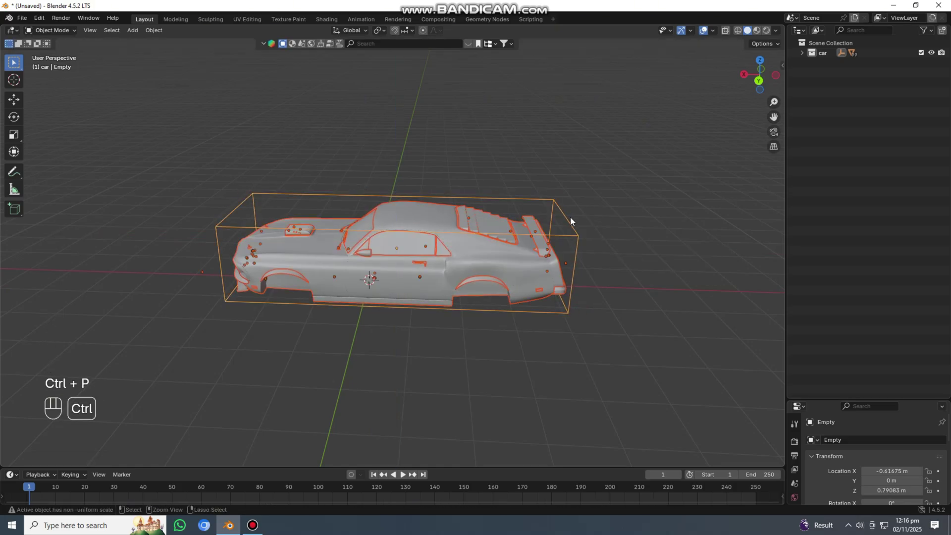
{"action": "key", "text": "ctrl+p"}
{"action": "left_click", "coordinate": [559, 226]}
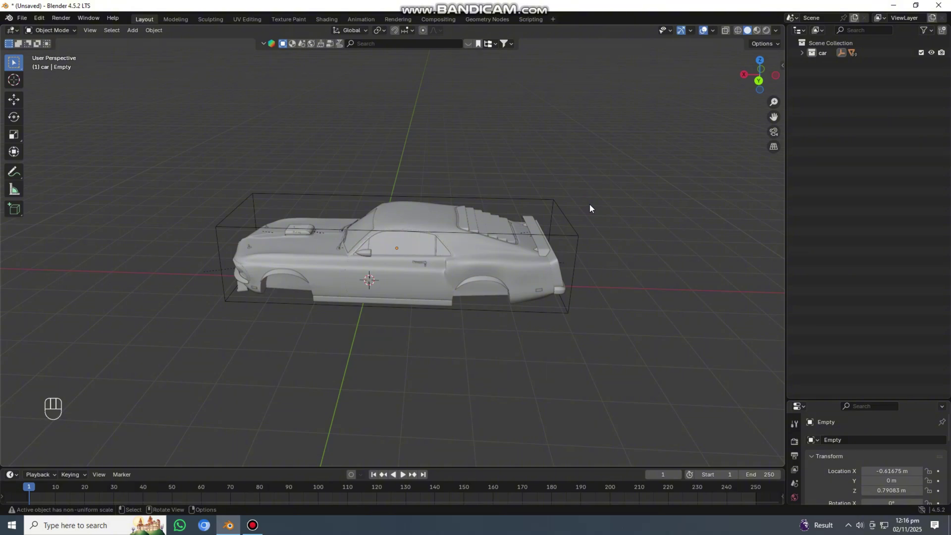
Reveal the hidden wheel parts and hide the car body together with its empty
{"action": "key", "text": "alt"}
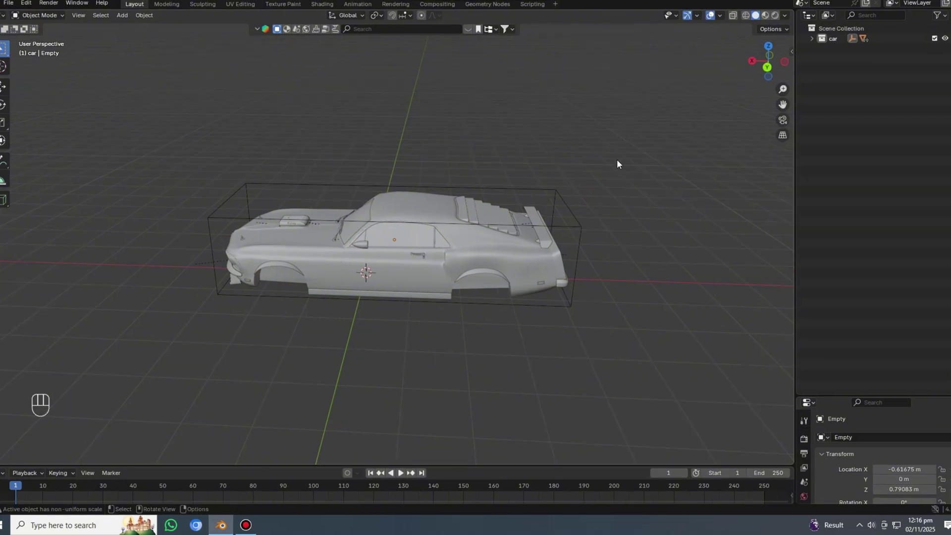
{"action": "key", "text": "alt+h"}
{"action": "left_click", "coordinate": [544, 227]}
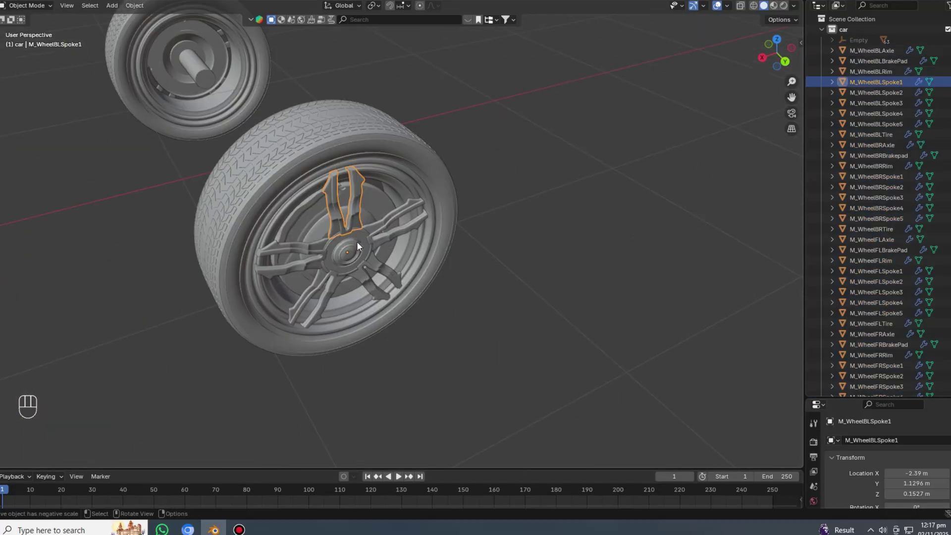
Apply the modifiers of all wheel parts and join the back-left wheel's axle, rim, spokes and tire into one object
{"action": "left_click", "coordinate": [381, 250], "text": "shift"}
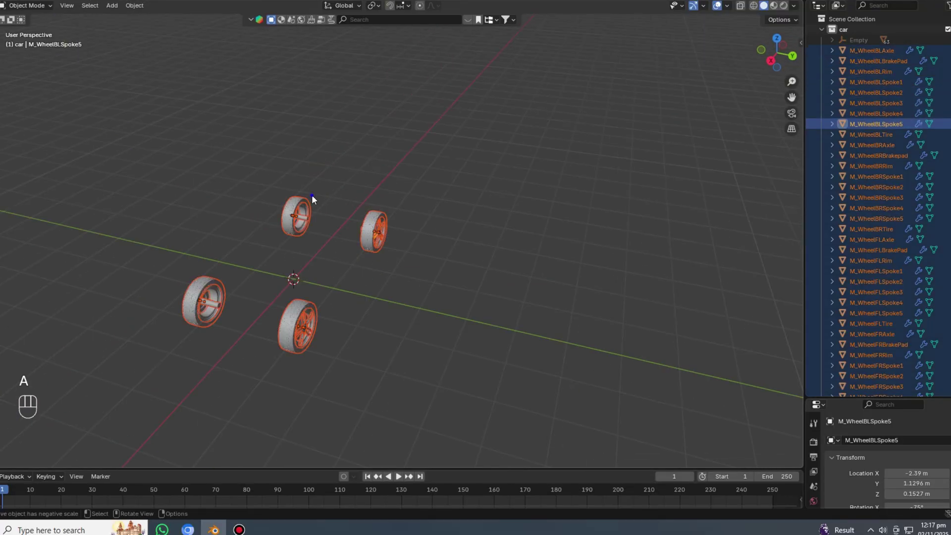
{"action": "key", "text": "alt+a"}
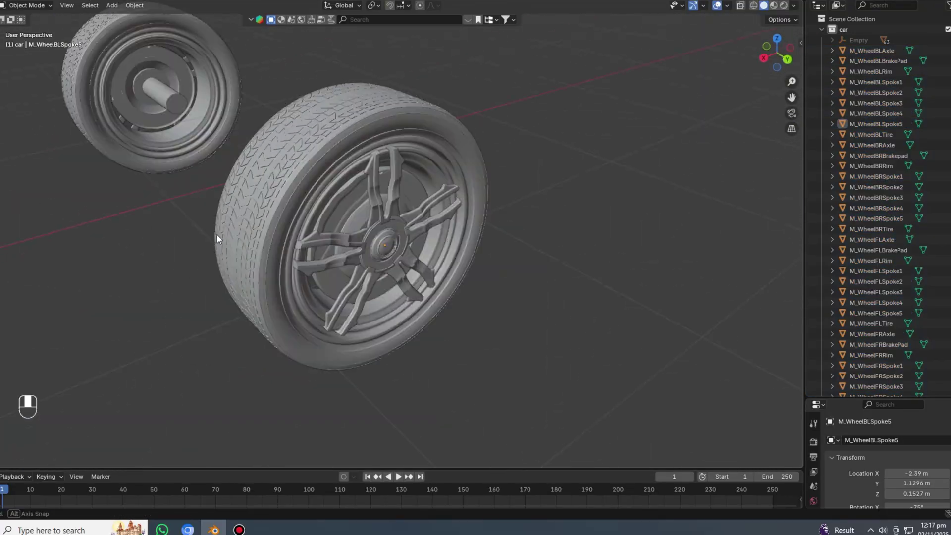
{"action": "left_click", "coordinate": [318, 245], "text": "shift"}
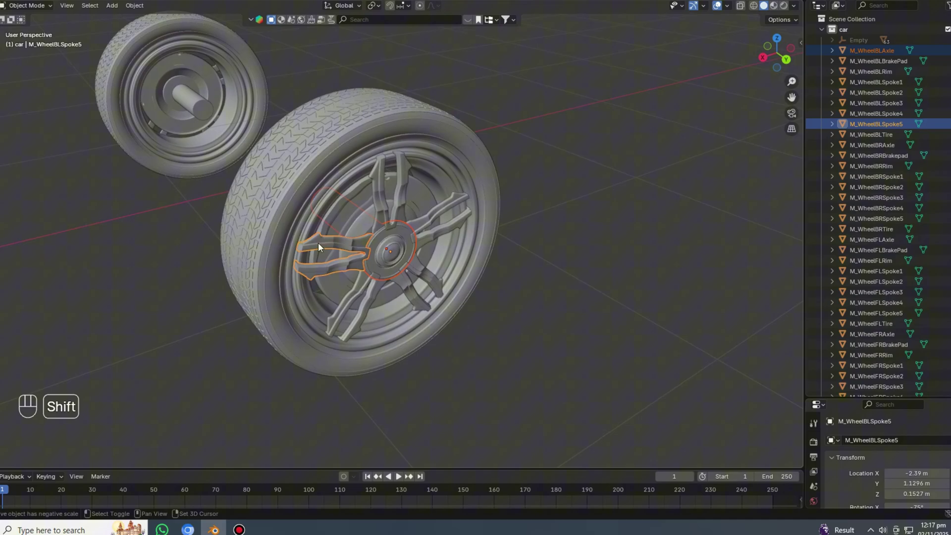
{"action": "left_click", "coordinate": [268, 258], "text": "shift"}
{"action": "left_click", "coordinate": [379, 294], "text": "shift"}
{"action": "key", "text": "ctrl+j"}
{"action": "key", "text": "ctrl+z"}
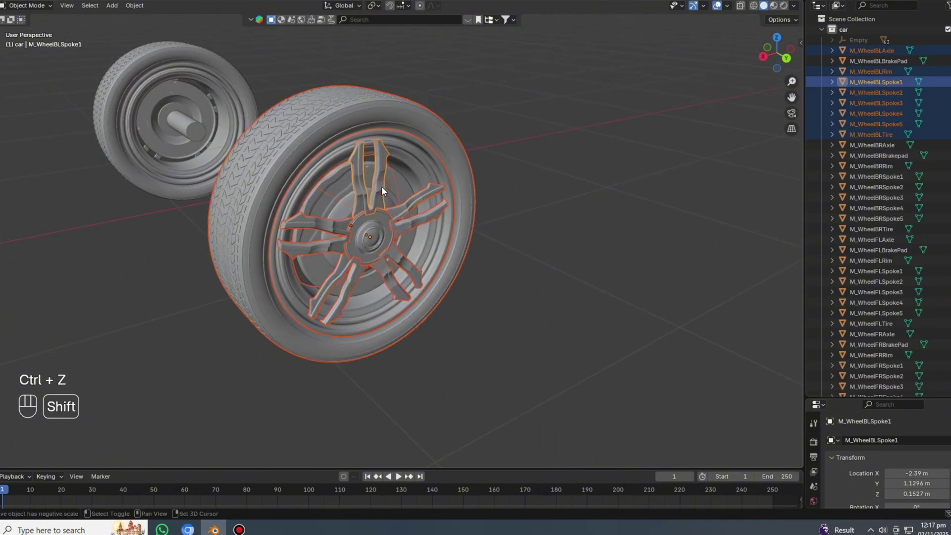
{"action": "key", "text": "ctrl+j"}
{"action": "key", "text": "ctrl+z"}
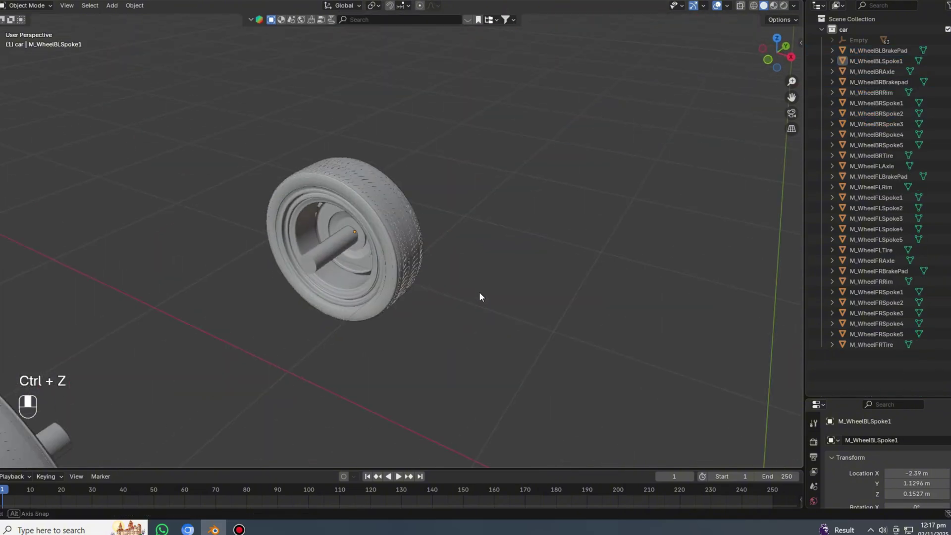
Join the back-right wheel's tire, rim, axle and selected spokes into one object, leaving the brake pad separate
{"action": "middle_click_drag", "start_coordinate": [480, 295], "coordinate": [408, 331]}
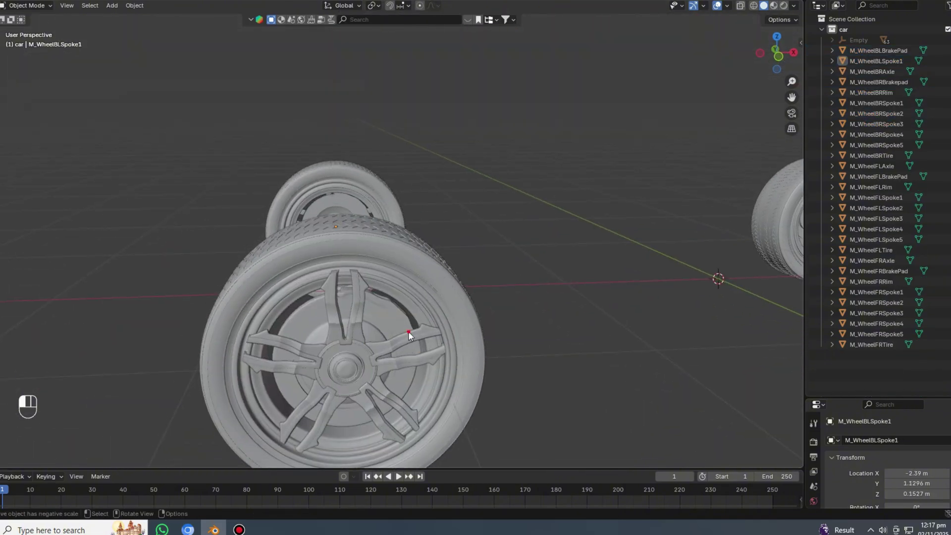
{"action": "left_click", "coordinate": [378, 263]}
{"action": "left_click", "coordinate": [346, 305], "text": "shift"}
{"action": "left_click", "coordinate": [267, 323], "text": "shift"}
{"action": "left_click", "coordinate": [277, 344], "text": "shift"}
{"action": "left_click", "coordinate": [299, 419], "text": "shift"}
{"action": "left_click", "coordinate": [388, 401], "text": "shift"}
{"action": "left_click", "coordinate": [351, 363], "text": "shift"}
{"action": "key", "text": "ctrl+j"}
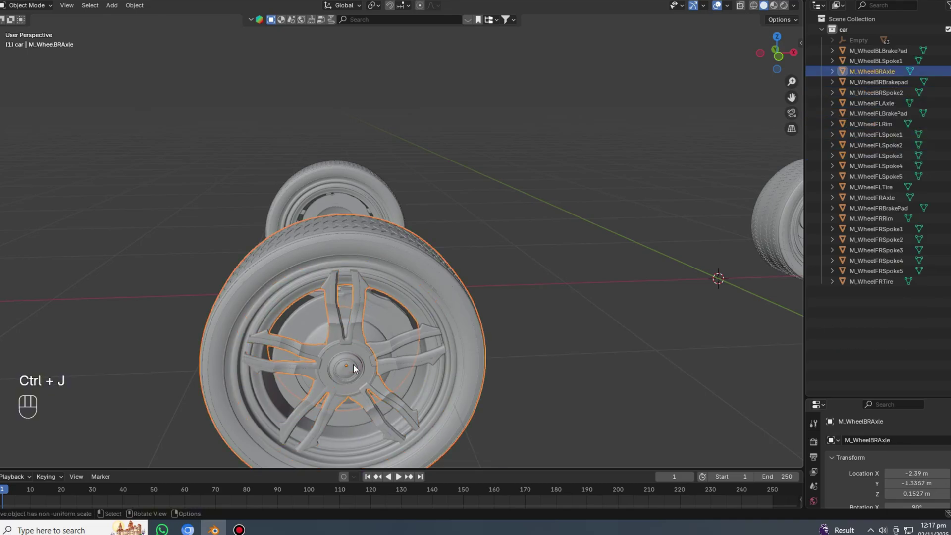
Test-move the joined back-right wheel, undo the move, and join the missed spoke to it
{"action": "key", "text": "g"}
{"action": "key", "text": "ctrl+z"}
{"action": "left_click", "coordinate": [414, 322], "text": "shift"}
{"action": "key", "text": "ctrl+j"}
Join the front-right wheel's axle, rim, spokes and tire into one object, then test-move it and undo the move
{"action": "left_click", "coordinate": [645, 293]}
{"action": "middle_click_drag", "start_coordinate": [645, 293], "coordinate": [163, 257], "text": "shift"}
{"action": "mouse_move", "coordinate": [164, 258]}
{"action": "middle_mouse_down"}
{"action": "mouse_move", "coordinate": [191, 257]}
{"action": "mouse_move", "coordinate": [168, 257]}
{"action": "middle_mouse_up"}
{"action": "left_click_drag", "start_coordinate": [190, 247], "coordinate": [220, 270]}
{"action": "left_click", "coordinate": [302, 274], "text": "shift"}
{"action": "left_click", "coordinate": [278, 247], "text": "shift"}
{"action": "left_click", "coordinate": [280, 265], "text": "shift"}
{"action": "key", "text": "ctrl+j"}
{"action": "key", "text": "g"}
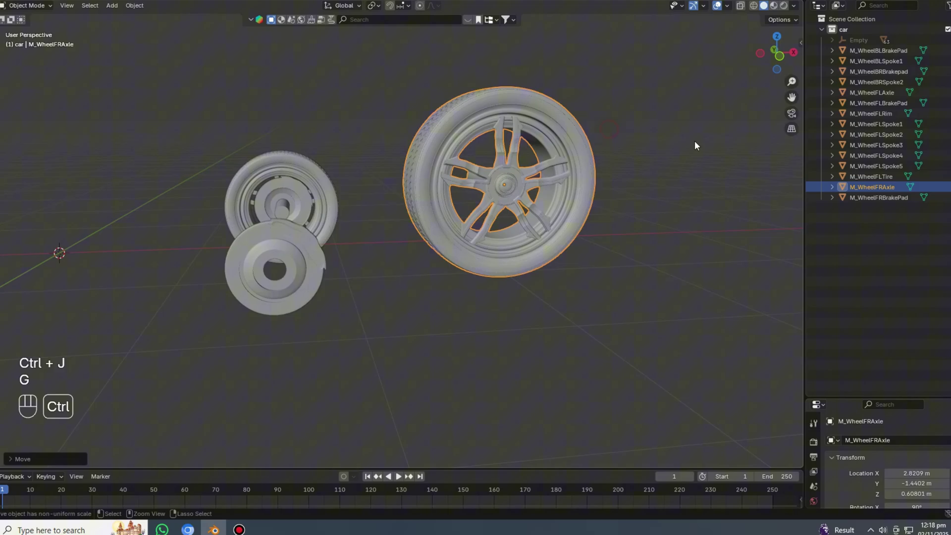
{"action": "key", "text": "ctrl+z"}
Join the front-left wheel's rim, spokes and tire into one object with the tire as the active object
{"action": "middle_click_drag", "start_coordinate": [366, 317], "coordinate": [457, 214]}
{"action": "left_click", "coordinate": [457, 214]}
{"action": "middle_click_drag", "start_coordinate": [328, 257], "coordinate": [397, 238]}
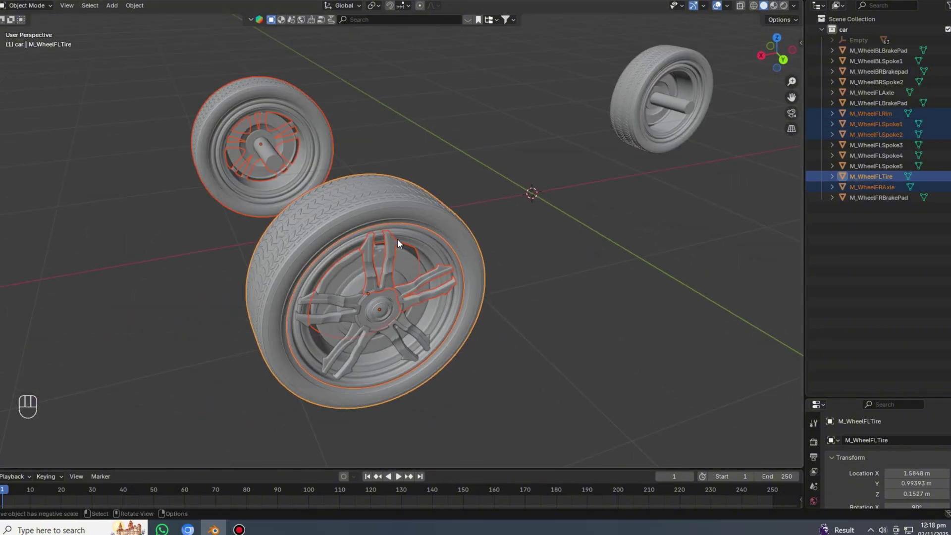
{"action": "key", "text": "ctrl+j"}
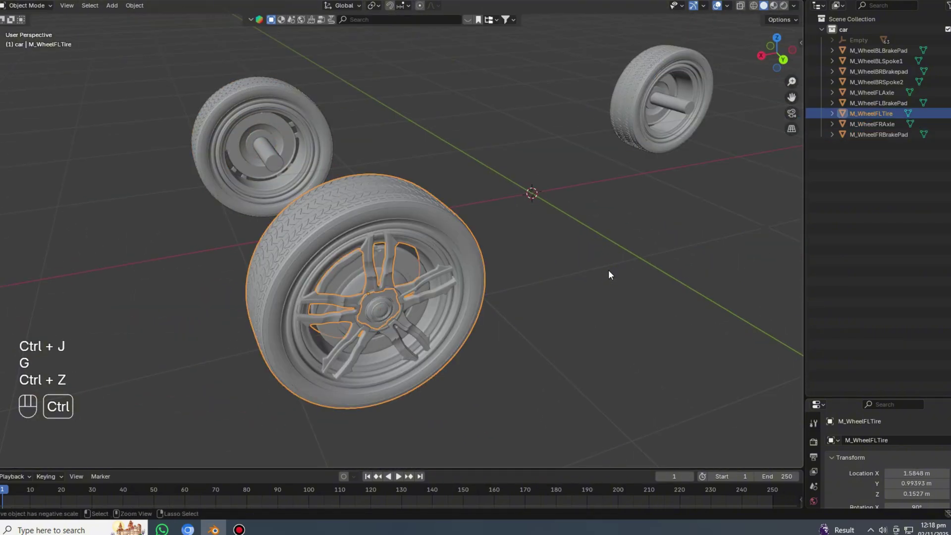
{"action": "scroll", "coordinate": [643, 194], "scroll_direction": "down", "scroll_amount": 4}
{"action": "left_click", "coordinate": [356, 242]}
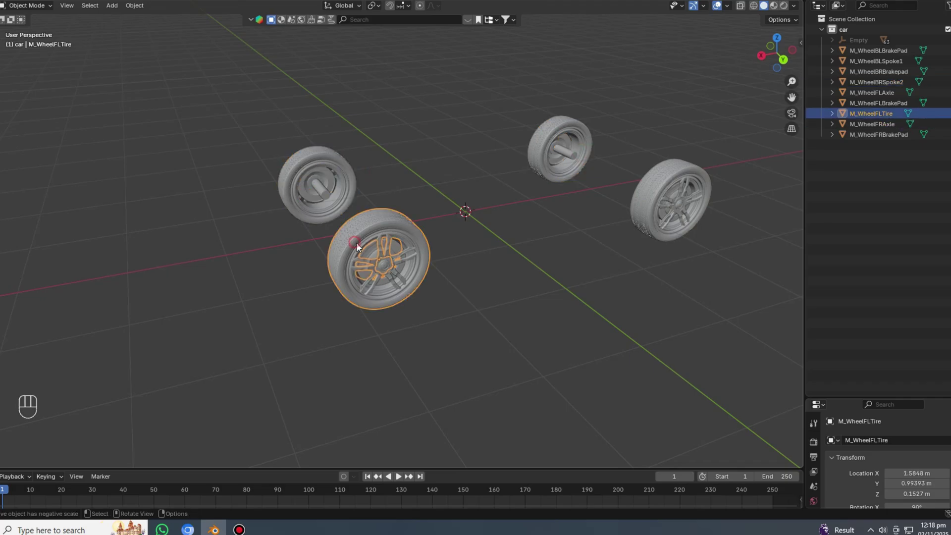
Unhide the car body and select its parent empty
{"action": "middle_click_drag", "start_coordinate": [640, 201], "coordinate": [628, 254]}
{"action": "left_click", "coordinate": [641, 273]}
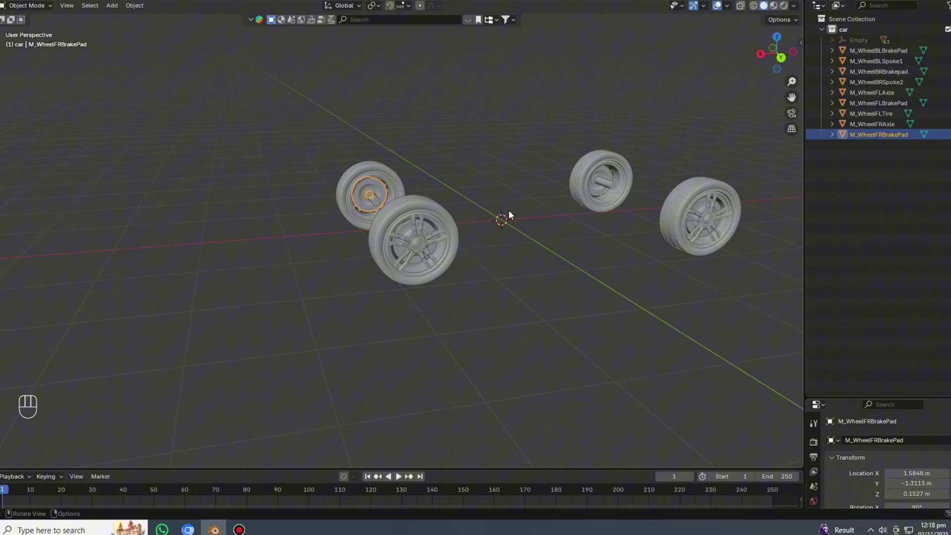
{"action": "key", "text": "alt+h"}
{"action": "left_click", "coordinate": [446, 250]}
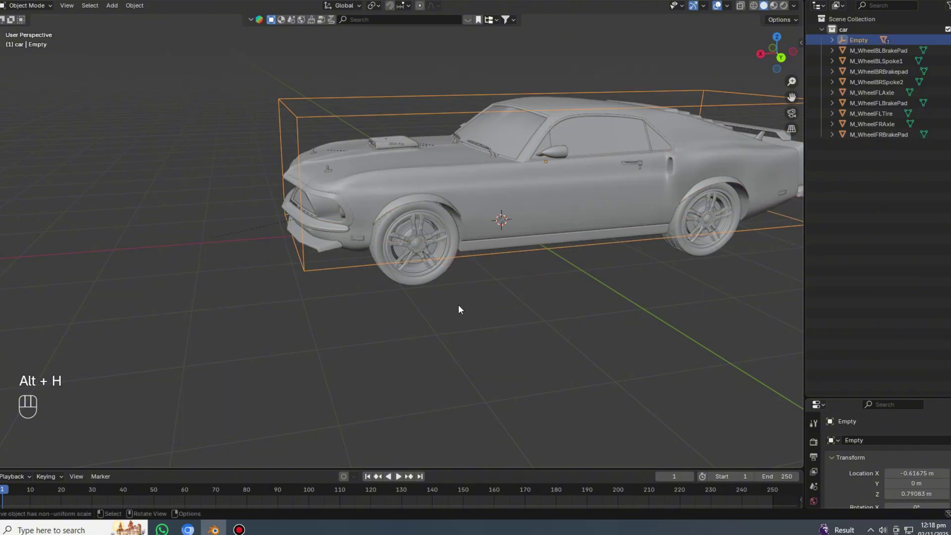
Set Launch Control to the local car collection and enable its Quick Tag Tool
{"action": "key", "text": "n"}
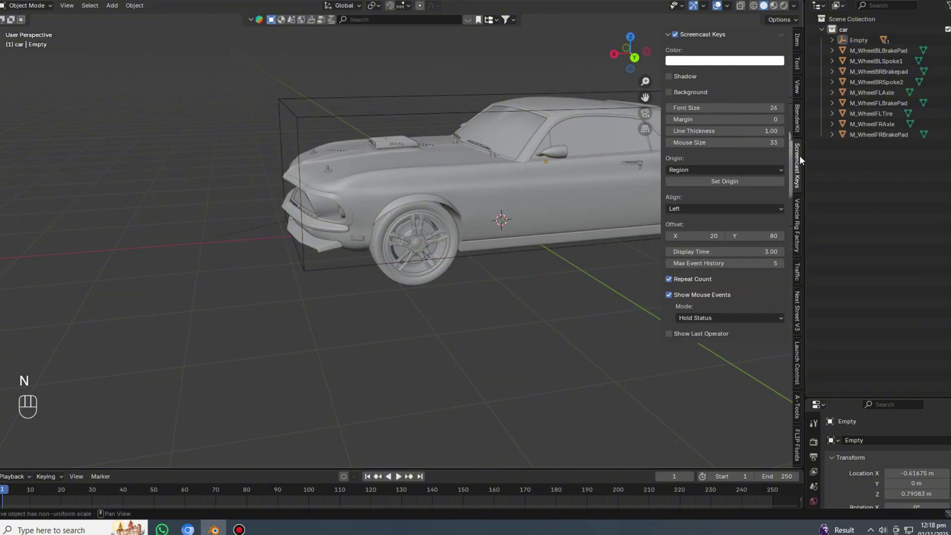
{"action": "left_click", "coordinate": [797, 349]}
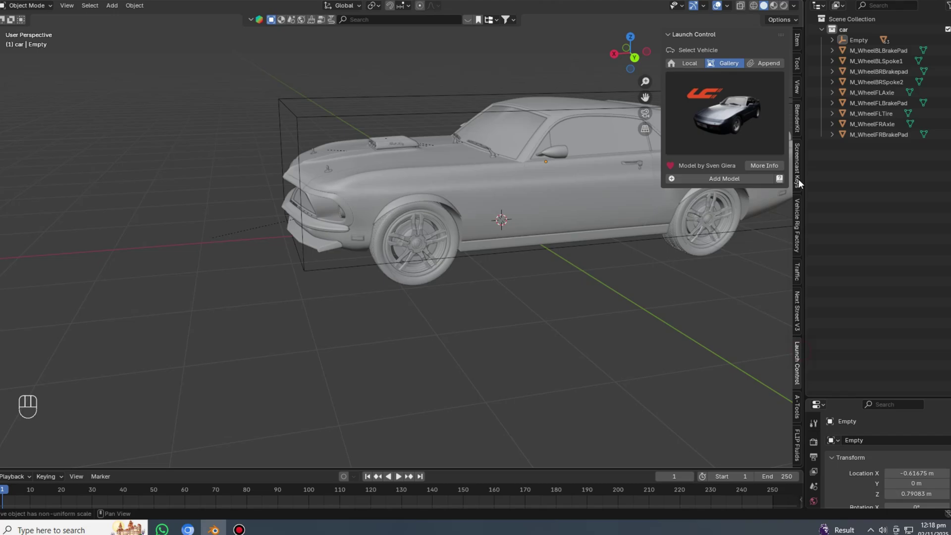
{"action": "left_click", "coordinate": [693, 62]}
{"action": "left_click", "coordinate": [669, 76]}
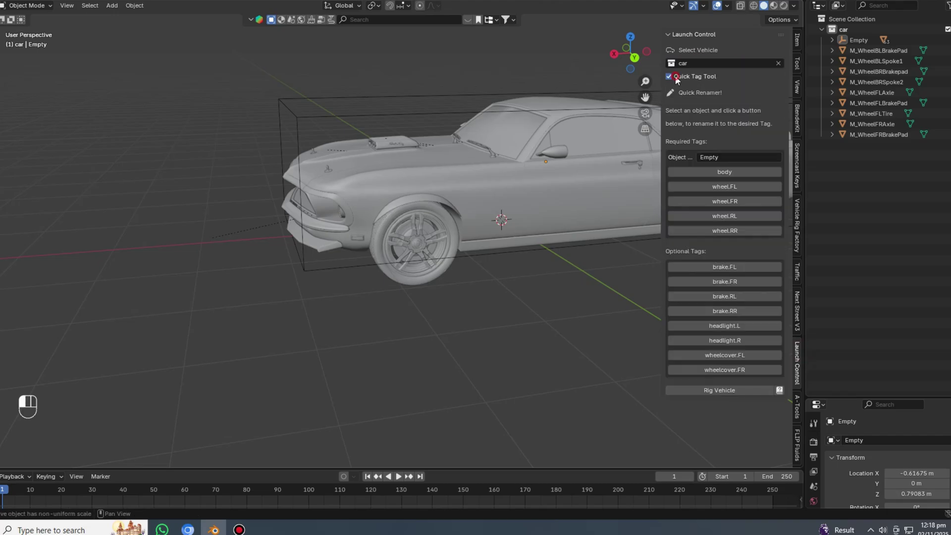
Tag the parent empty as body, the front-left wheel as wheel.FL and its brake pad as brake.FL
{"action": "left_click", "coordinate": [583, 107]}
{"action": "left_click", "coordinate": [687, 170]}
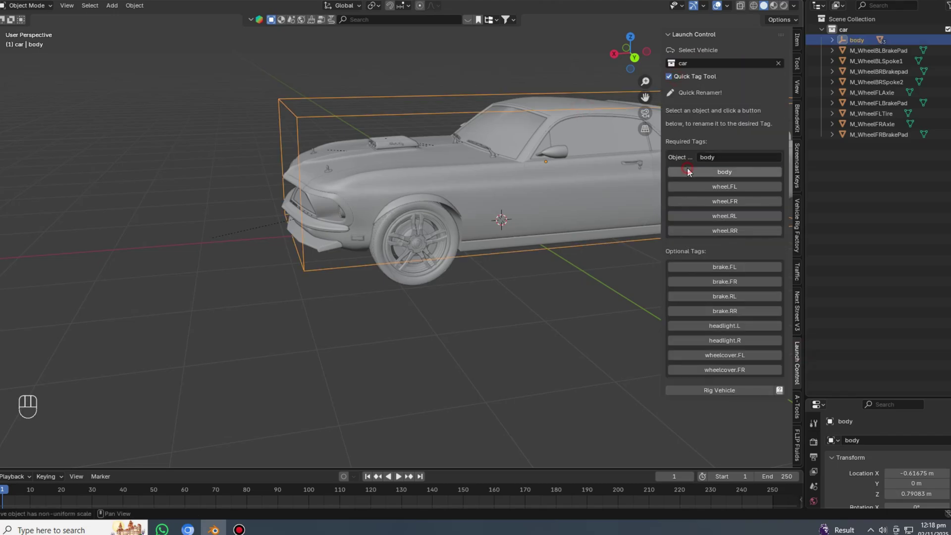
{"action": "left_click", "coordinate": [443, 237]}
{"action": "left_click", "coordinate": [717, 188]}
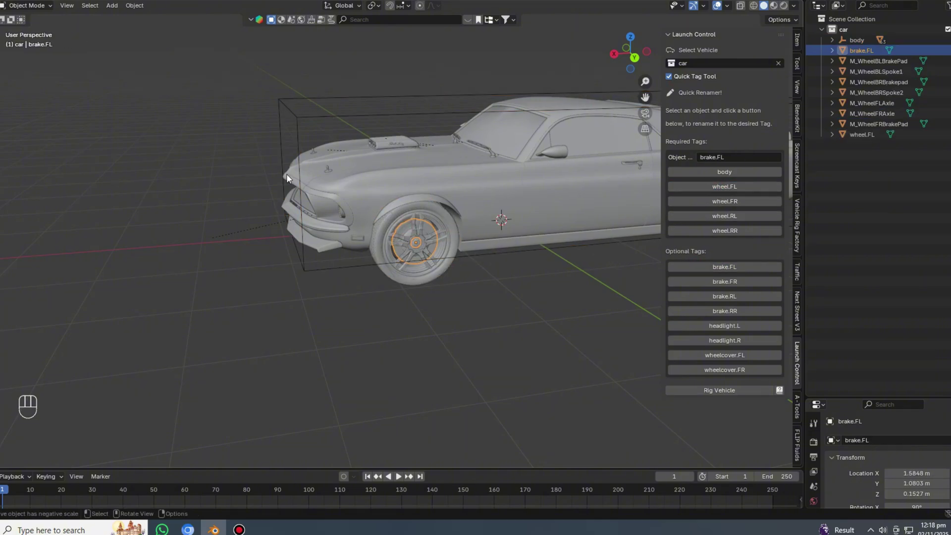
Tag the front-right wheel as wheel.FR and its brake pad as brake.FR
{"action": "middle_click_drag", "start_coordinate": [512, 262], "coordinate": [292, 268], "text": "shift"}
{"action": "middle_click_drag", "start_coordinate": [148, 267], "coordinate": [322, 277]}
{"action": "middle_click_drag", "start_coordinate": [35, 305], "coordinate": [370, 330], "text": "shift"}
{"action": "left_click", "coordinate": [351, 342]}
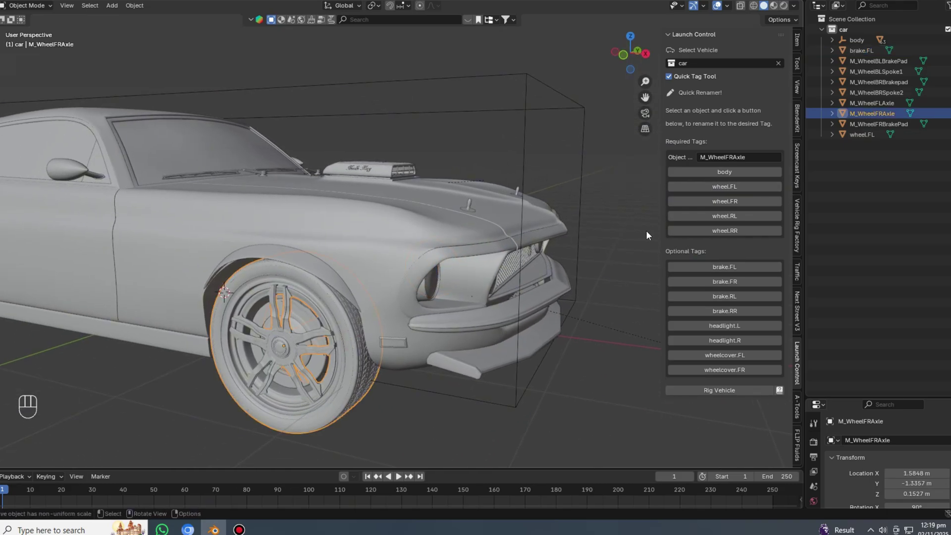
{"action": "left_click", "coordinate": [713, 203]}
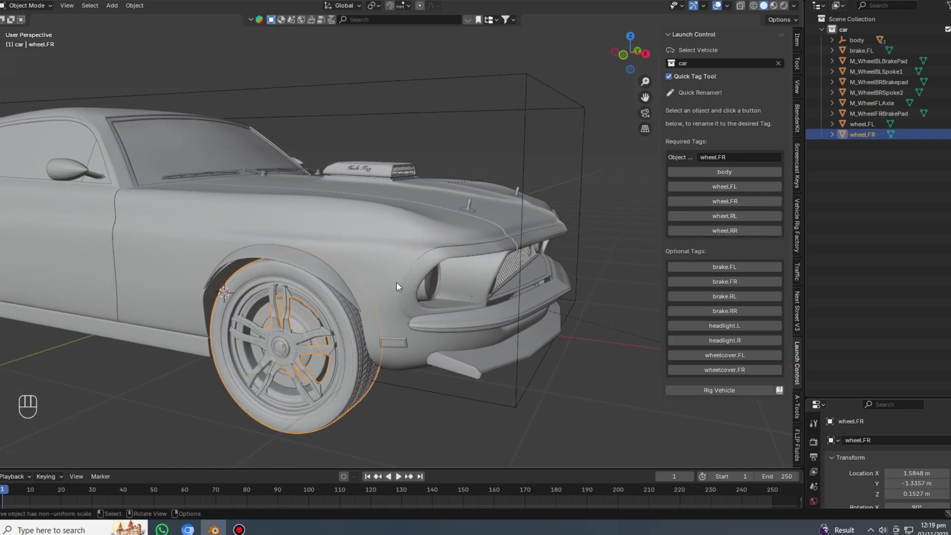
{"action": "left_click", "coordinate": [319, 369]}
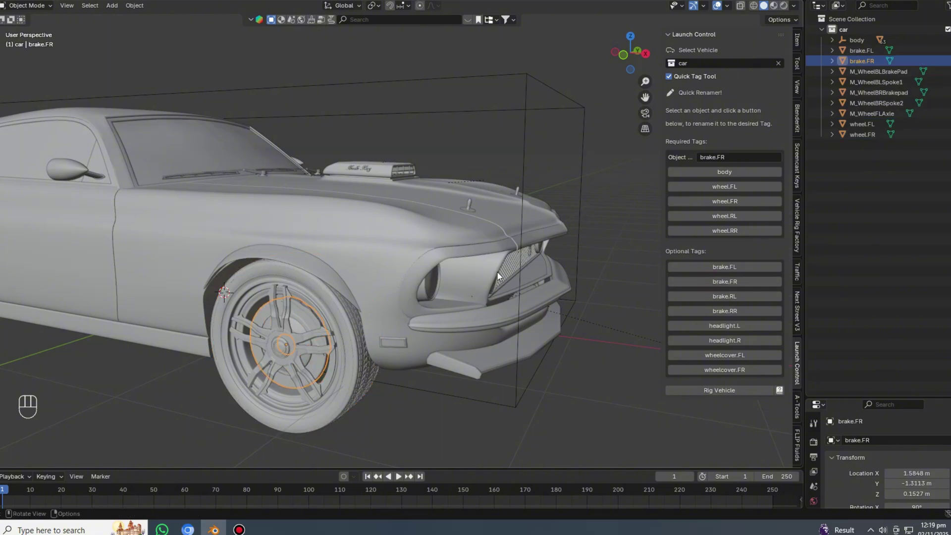
Tag the rear wheels as wheel.RL and wheel.RR, and their brake pads as brake.RL and brake.RR
{"action": "scroll", "coordinate": [497, 271], "scroll_direction": "down", "scroll_amount": 3}
{"action": "middle_click_drag", "start_coordinate": [495, 271], "coordinate": [343, 250]}
{"action": "scroll", "coordinate": [373, 257], "scroll_direction": "down", "scroll_amount": 7}
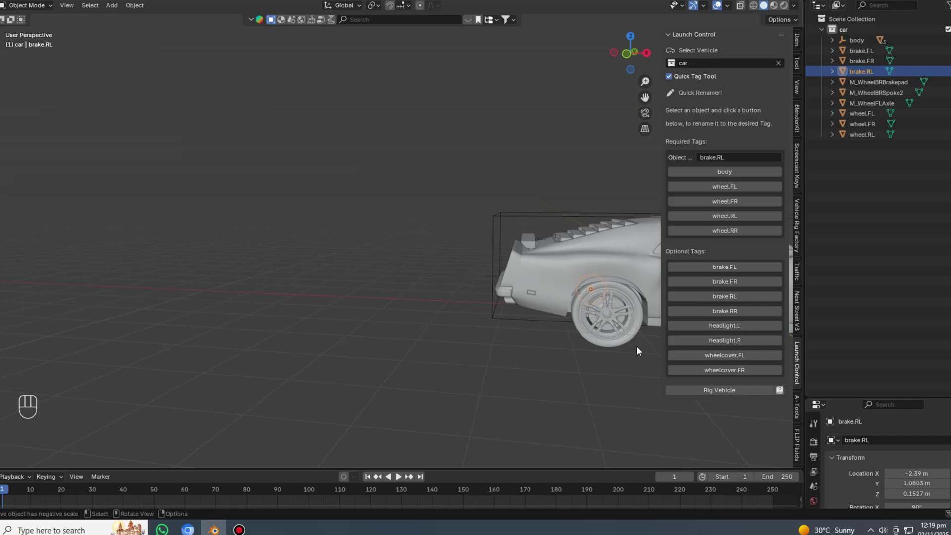
{"action": "left_click", "coordinate": [637, 345]}
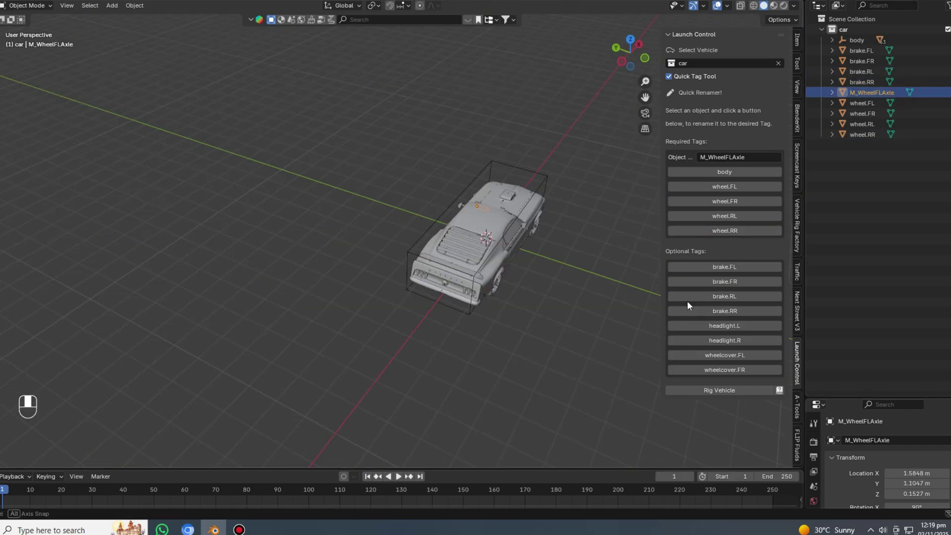
Join the leftover front-left axle into the front-left wheel, and recentre the front-right wheel's origin
{"action": "key", "text": "ctrl+j"}
{"action": "right_click", "coordinate": [302, 250]}
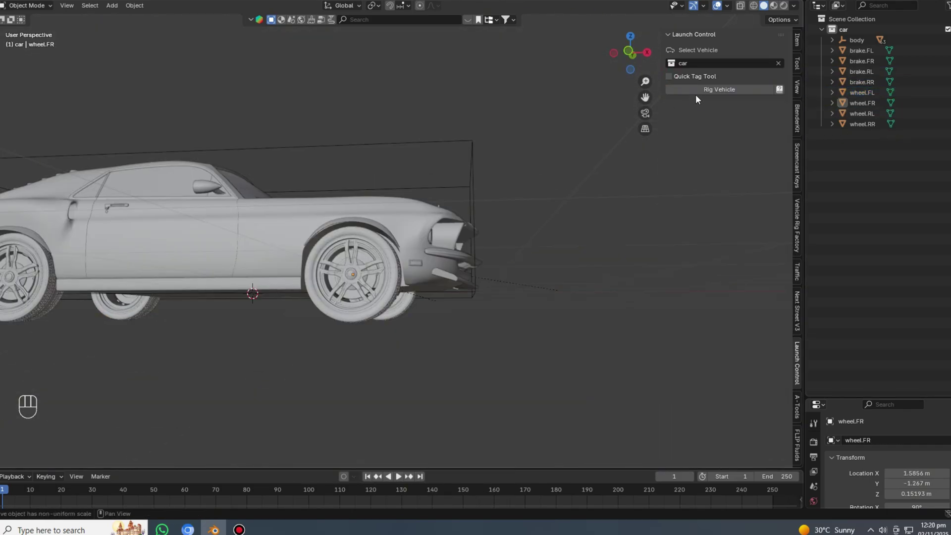
Rig the tagged car with Launch Control and play back the animation to check it
{"action": "left_click", "coordinate": [695, 90]}
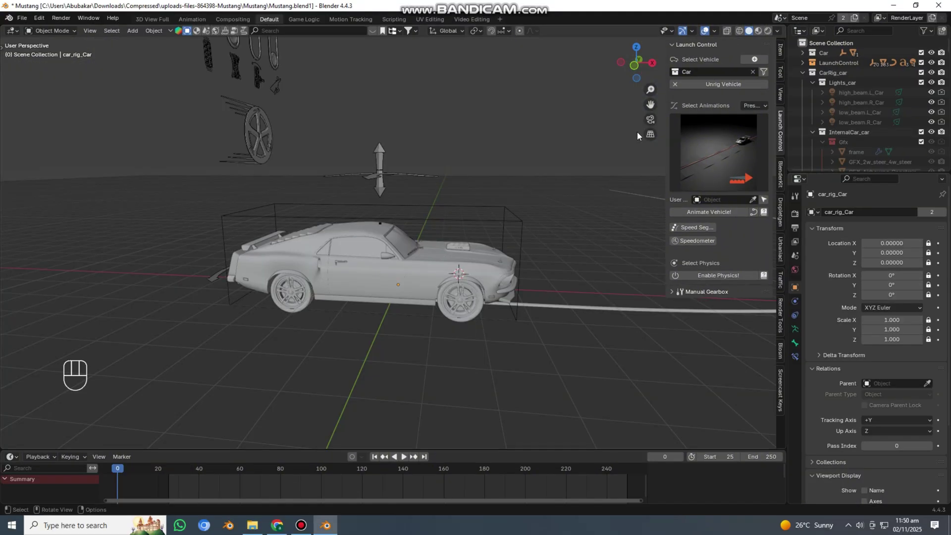
{"action": "middle_click_drag", "start_coordinate": [637, 136], "coordinate": [397, 206]}
{"action": "key", "text": "space"}
{"action": "key", "text": "space"}
{"action": "key", "text": "space"}
{"action": "key", "text": "space"}
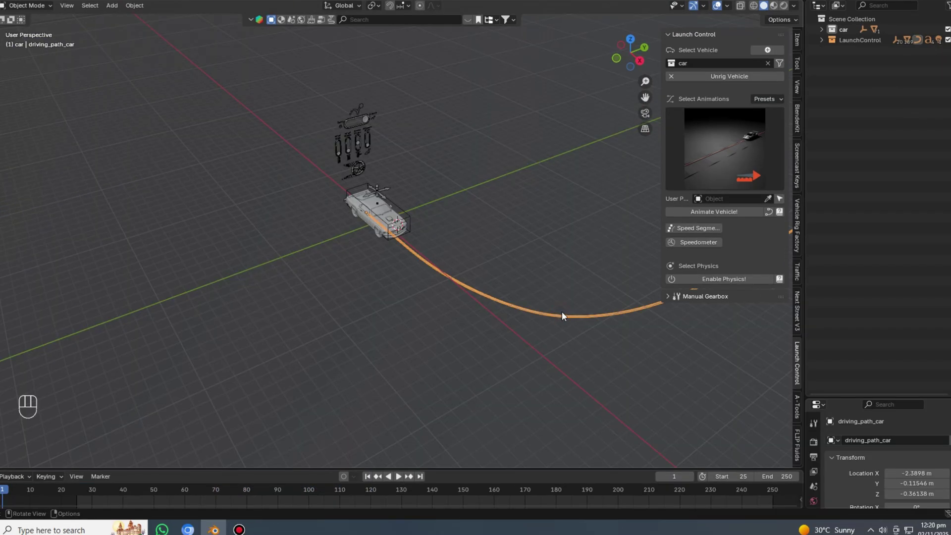
Edit the car's driving path into a long straight line by moving its end point far ahead of the car
{"action": "key", "text": "Tab"}
{"action": "left_click_drag", "start_coordinate": [411, 190], "coordinate": [517, 280]}
{"action": "left_click", "coordinate": [551, 319]}
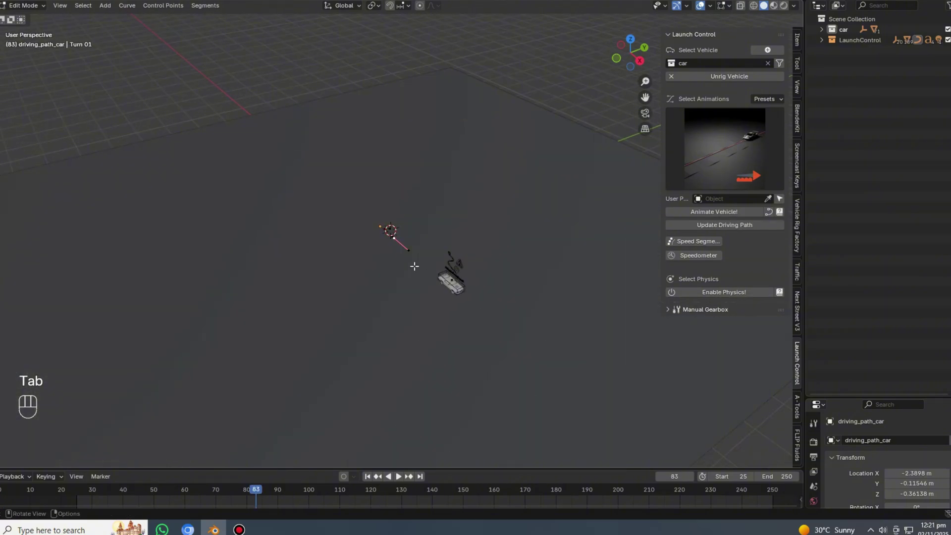
{"action": "scroll", "coordinate": [414, 266], "scroll_direction": "down", "scroll_amount": 3}
{"action": "key", "text": "g"}
{"action": "left_click", "coordinate": [529, 353]}
{"action": "key", "text": "Tab"}
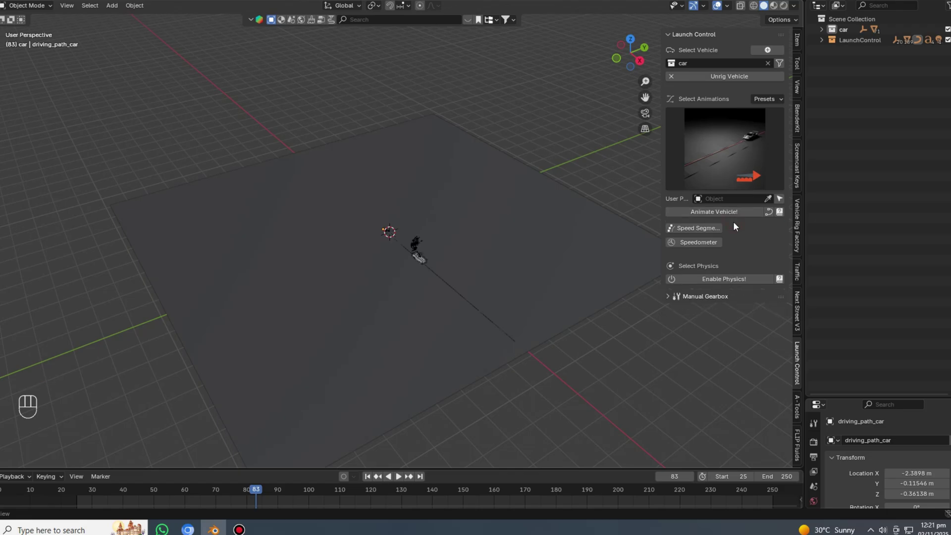
Delete the large ground plane under the car
{"action": "left_click", "coordinate": [479, 290]}
{"action": "key", "text": "Delete"}
{"action": "key", "text": "a"}
Add a plane and scale it into a long road strip, about 160.86 along X and 7.3 along Y
{"action": "key", "text": "shift+a"}
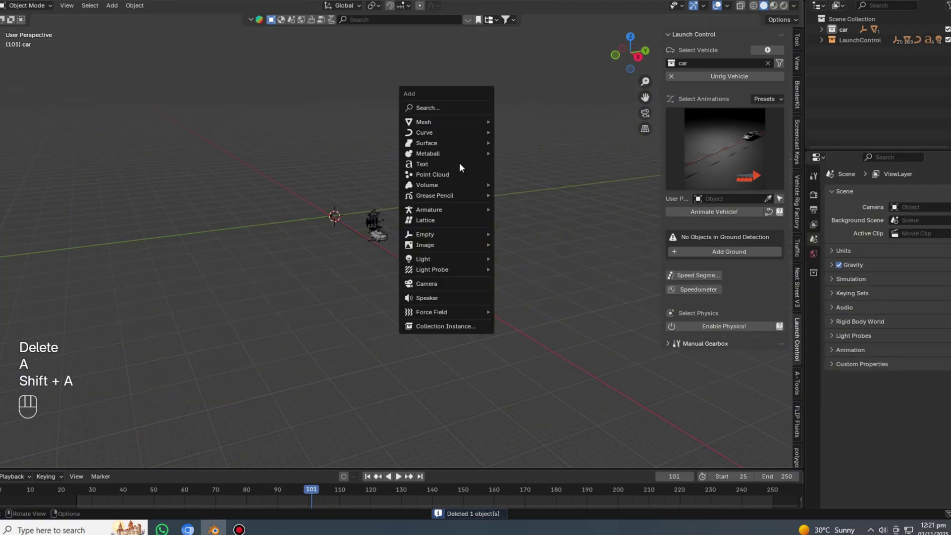
{"action": "left_click", "coordinate": [515, 121]}
{"action": "key", "text": "s"}
{"action": "left_click", "coordinate": [523, 284]}
{"action": "key", "text": "s"}
{"action": "key", "text": "x"}
{"action": "left_click", "coordinate": [556, 314]}
{"action": "key", "text": "s"}
{"action": "left_click", "coordinate": [596, 292]}
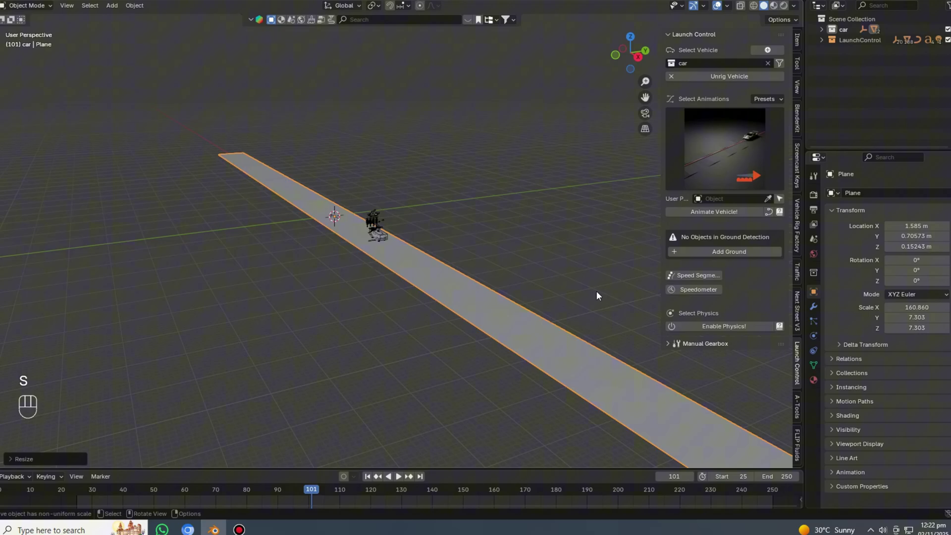
Search the BlenderKit material library for ROAD
{"action": "middle_click_drag", "start_coordinate": [596, 292], "coordinate": [392, 5]}
{"action": "left_click", "coordinate": [361, 20]}
{"action": "type", "text": "ROAD"}
{"action": "key", "text": "Return"}
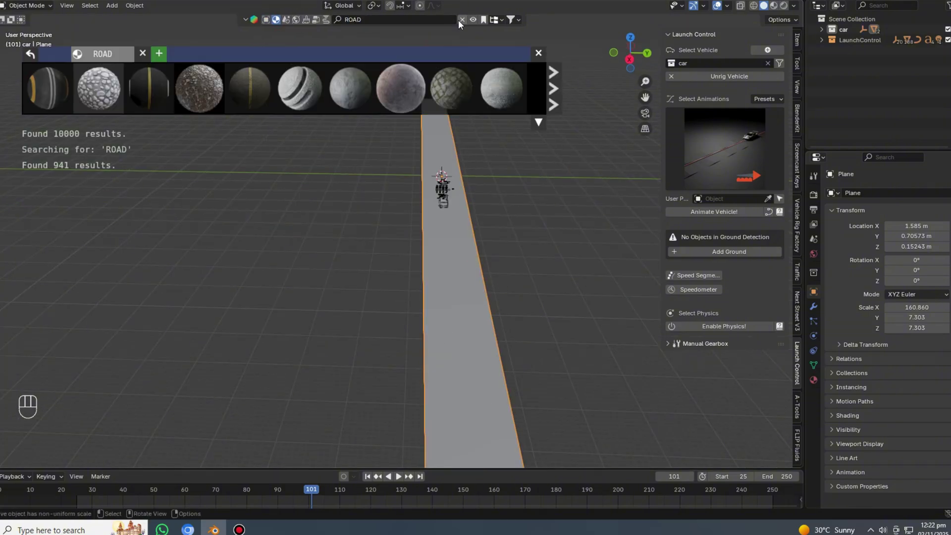
Browse the road materials and apply an asphalt one with white lane markings to the plane
{"action": "left_click", "coordinate": [553, 93]}
{"action": "left_click", "coordinate": [513, 20]}
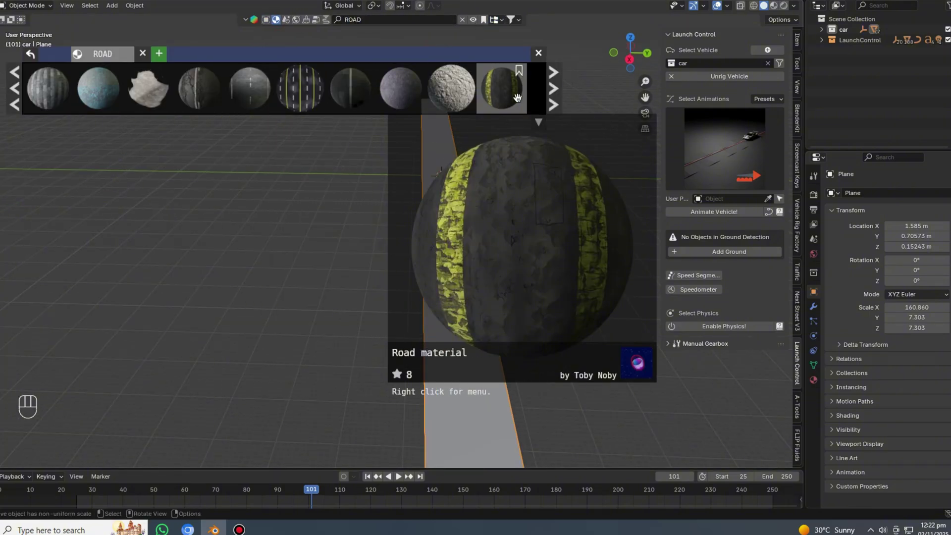
{"action": "left_click", "coordinate": [550, 86]}
{"action": "mouse_move", "coordinate": [268, 97]}
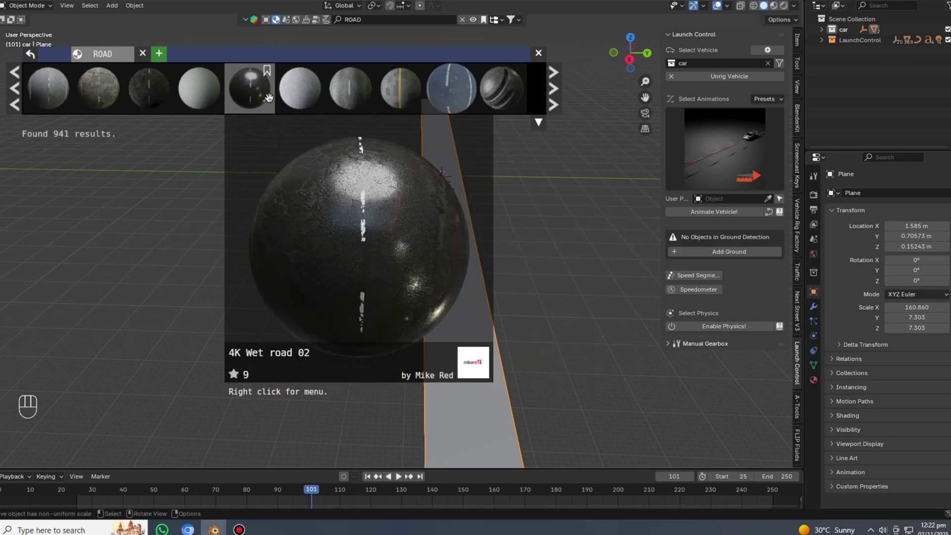
{"action": "left_click", "coordinate": [551, 90]}
{"action": "left_click", "coordinate": [452, 93]}
{"action": "left_click", "coordinate": [538, 53]}
Show the viewport in rendered shading and set the render engine to Cycles with GPU Compute
{"action": "left_click", "coordinate": [784, 6]}
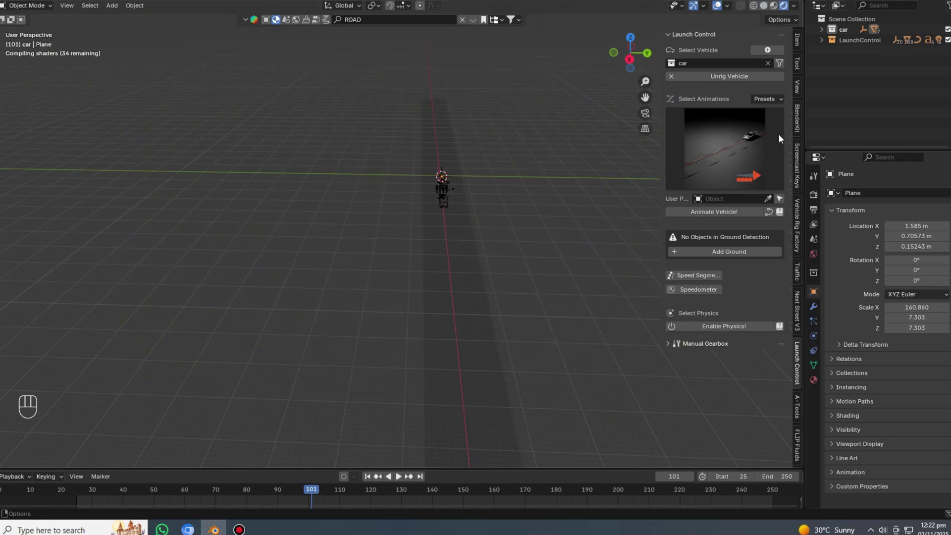
{"action": "left_click", "coordinate": [814, 195]}
{"action": "left_click", "coordinate": [914, 193]}
{"action": "left_click", "coordinate": [915, 226]}
{"action": "left_click", "coordinate": [911, 220]}
{"action": "left_click", "coordinate": [912, 242]}
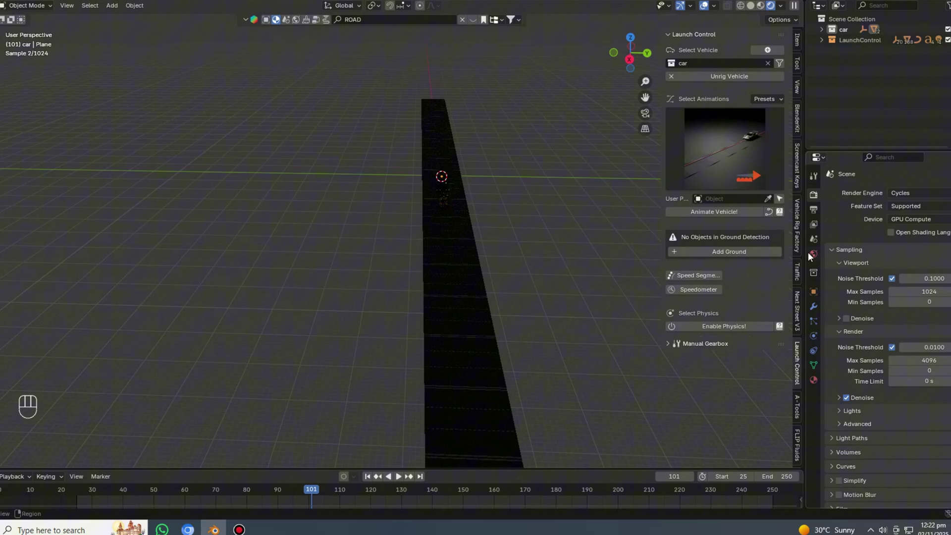
Light the world with a Nishita Sky Texture as its background colour
{"action": "left_click", "coordinate": [813, 254]}
{"action": "left_click", "coordinate": [914, 259]}
{"action": "left_click", "coordinate": [557, 304]}
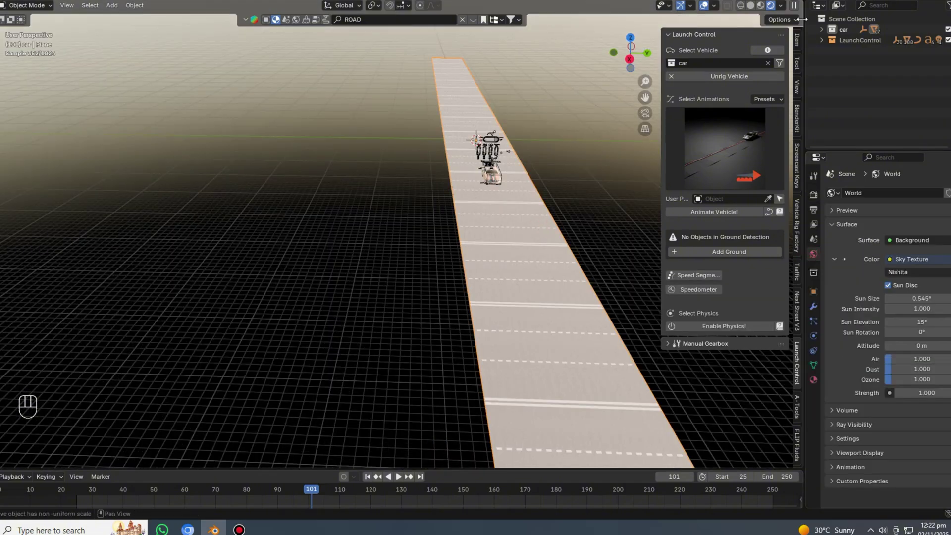
Open the road plane's UVs in a UV editor and rotate them 90 degrees so the lanes run lengthwise
{"action": "left_click", "coordinate": [817, 6]}
{"action": "left_click", "coordinate": [450, 58]}
{"action": "key", "text": "grave"}
{"action": "key", "text": "Tab"}
{"action": "key", "text": "a"}
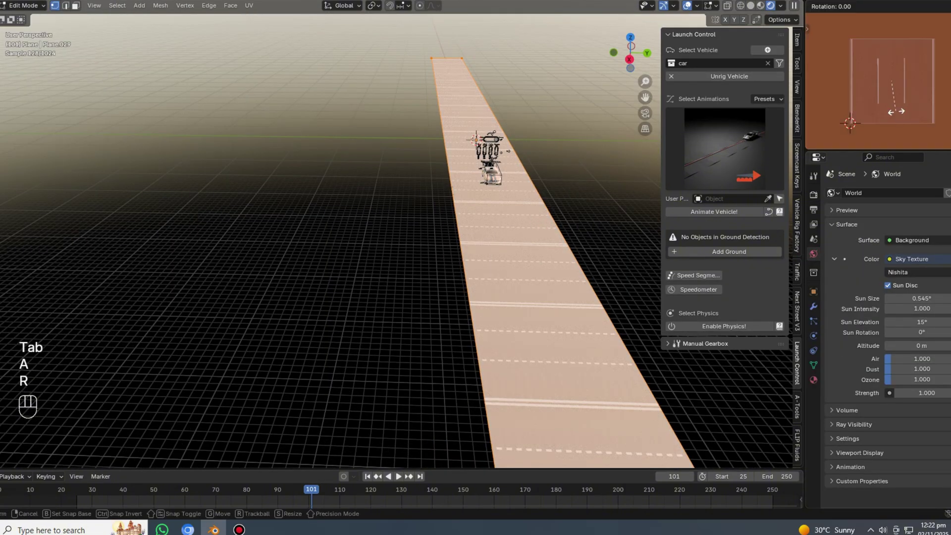
{"action": "key", "text": "9"}
{"action": "key", "text": "0"}
{"action": "key", "text": "Return"}
Scale the road UVs along Y and X to adjust lane-marking length and spacing, and leave Edit Mode
{"action": "key", "text": "s"}
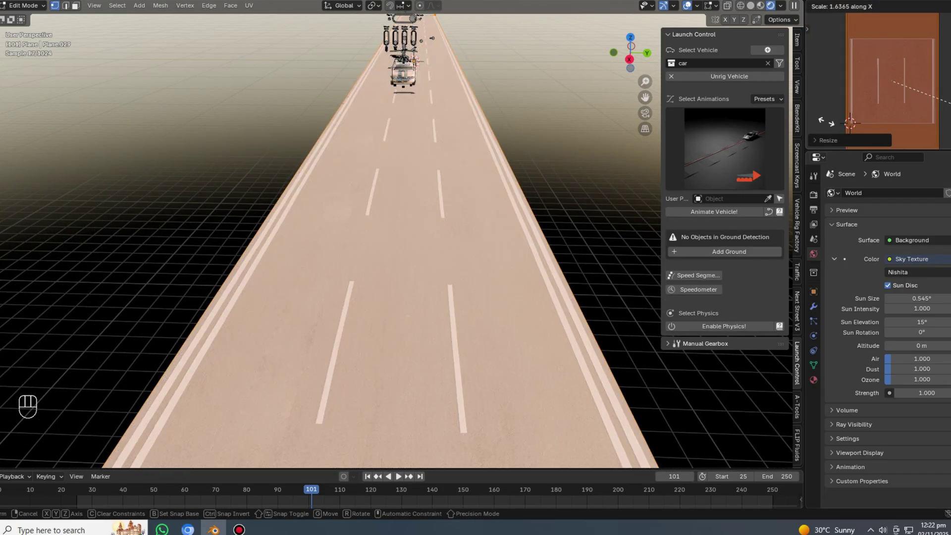
{"action": "key", "text": "y"}
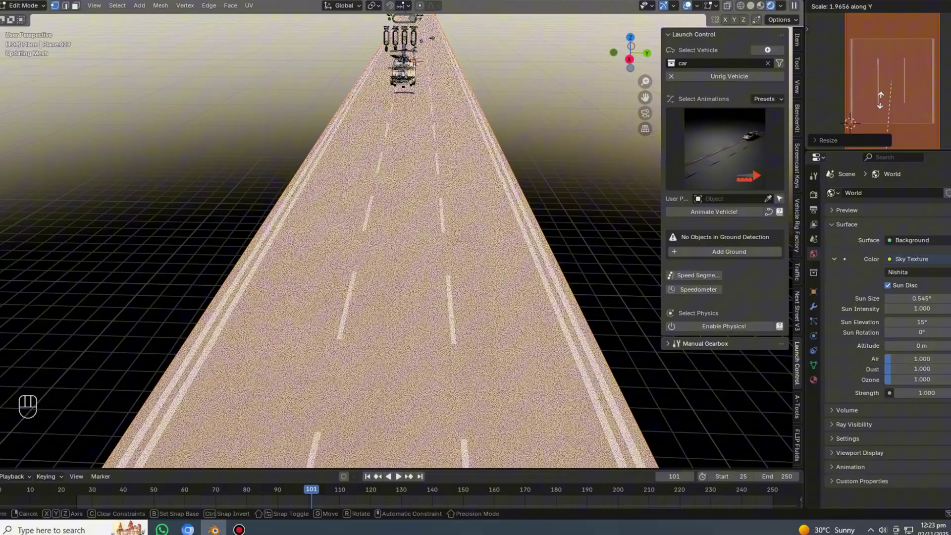
{"action": "key", "text": "x"}
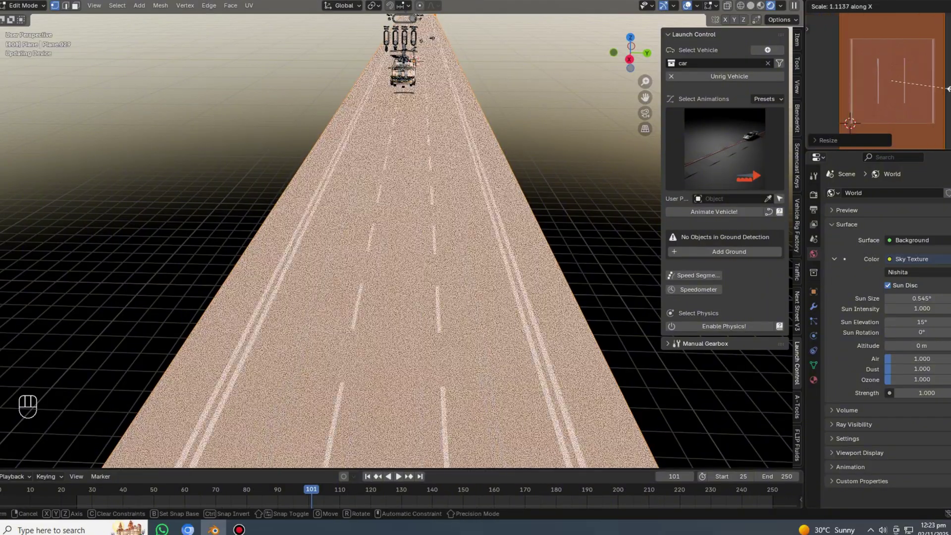
{"action": "left_click", "coordinate": [948, 89]}
{"action": "key", "text": "Tab"}
{"action": "middle_click_drag", "start_coordinate": [555, 146], "coordinate": [527, 142]}
{"action": "scroll", "coordinate": [527, 143], "scroll_direction": "up", "scroll_amount": 6}
{"action": "scroll", "coordinate": [527, 142], "scroll_direction": "down", "scroll_amount": 3}
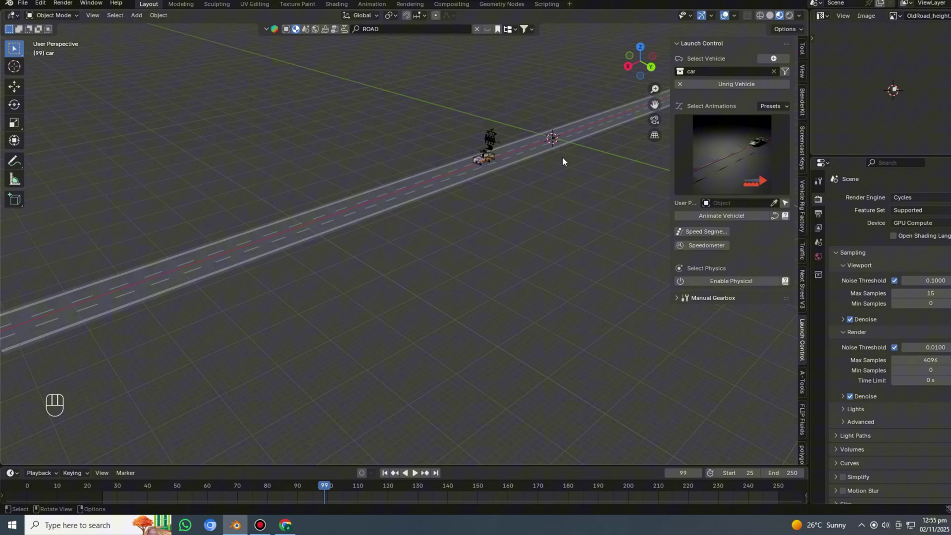
Add a cube, flatten it along Z and move it along Y to the side of the road
{"action": "key", "text": "shift+a"}
{"action": "left_click", "coordinate": [637, 149]}
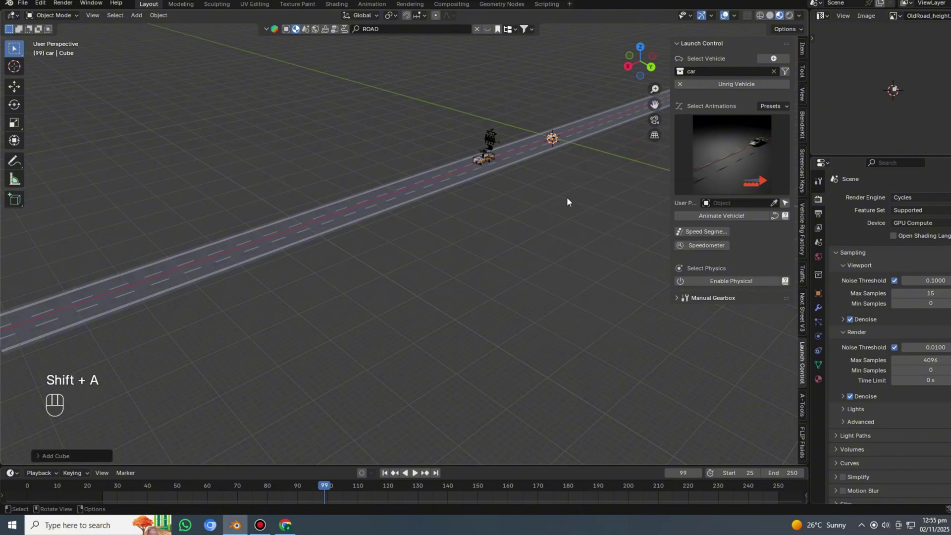
{"action": "key", "text": "s"}
{"action": "key", "text": "z"}
{"action": "key", "text": "z"}
{"action": "left_click", "coordinate": [568, 182]}
{"action": "key", "text": "g"}
{"action": "key", "text": "y"}
{"action": "left_click", "coordinate": [584, 185]}
Adjust the slab's thickness along Z and move it along Y against the road's edge
{"action": "middle_click_drag", "start_coordinate": [550, 185], "coordinate": [429, 232], "text": "shift"}
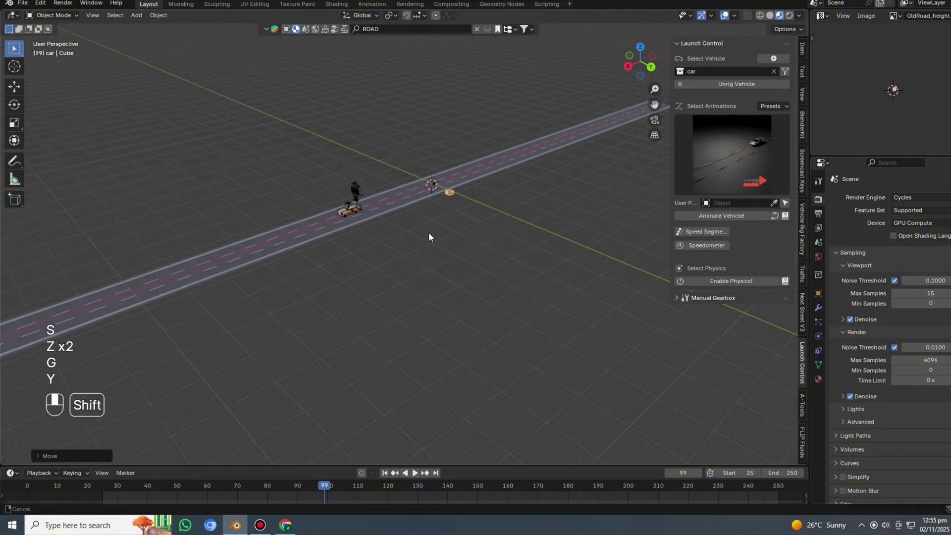
{"action": "scroll", "coordinate": [429, 232], "scroll_direction": "up", "scroll_amount": 4}
{"action": "key", "text": "s"}
{"action": "key", "text": "z"}
{"action": "left_click", "coordinate": [478, 170]}
{"action": "middle_click_drag", "start_coordinate": [332, 182], "coordinate": [400, 210]}
{"action": "scroll", "coordinate": [402, 220], "scroll_direction": "up", "scroll_amount": 5}
{"action": "key", "text": "g"}
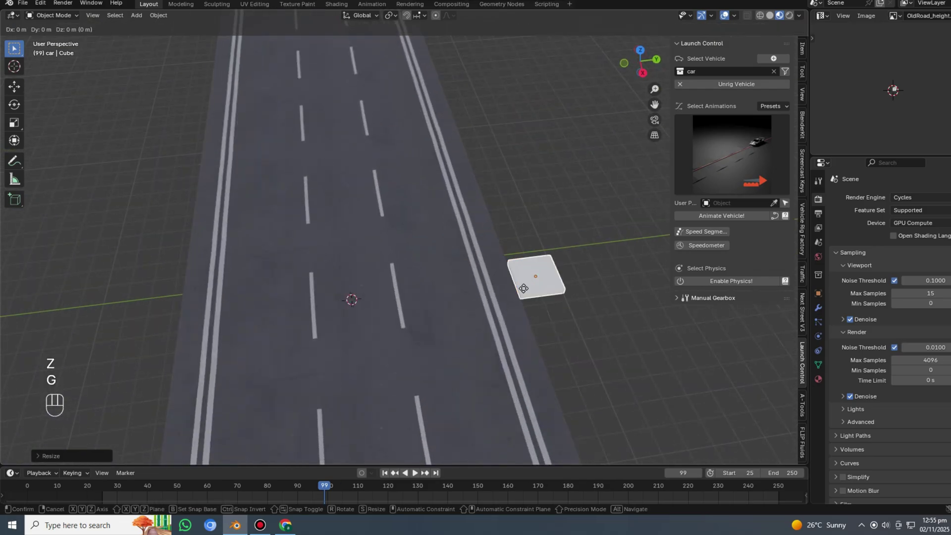
{"action": "key", "text": "y"}
{"action": "left_click", "coordinate": [510, 289]}
Stretch the slab along X so it runs beside the full length of the road
{"action": "middle_click_drag", "start_coordinate": [536, 295], "coordinate": [544, 317]}
{"action": "key", "text": "s"}
{"action": "key", "text": "x"}
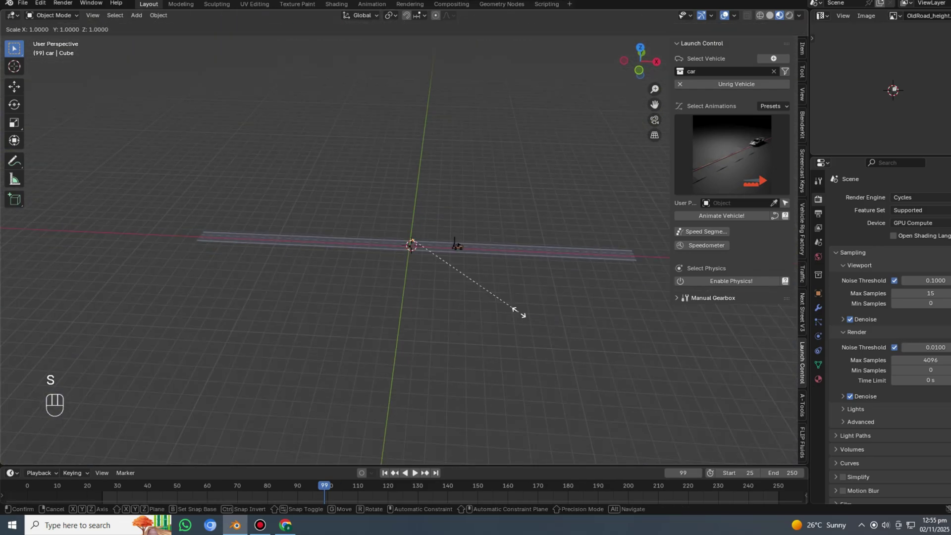
{"action": "left_click", "coordinate": [457, 245]}
{"action": "scroll", "coordinate": [499, 244], "scroll_direction": "up", "scroll_amount": 9}
{"action": "middle_click_drag", "start_coordinate": [342, 265], "coordinate": [173, 237]}
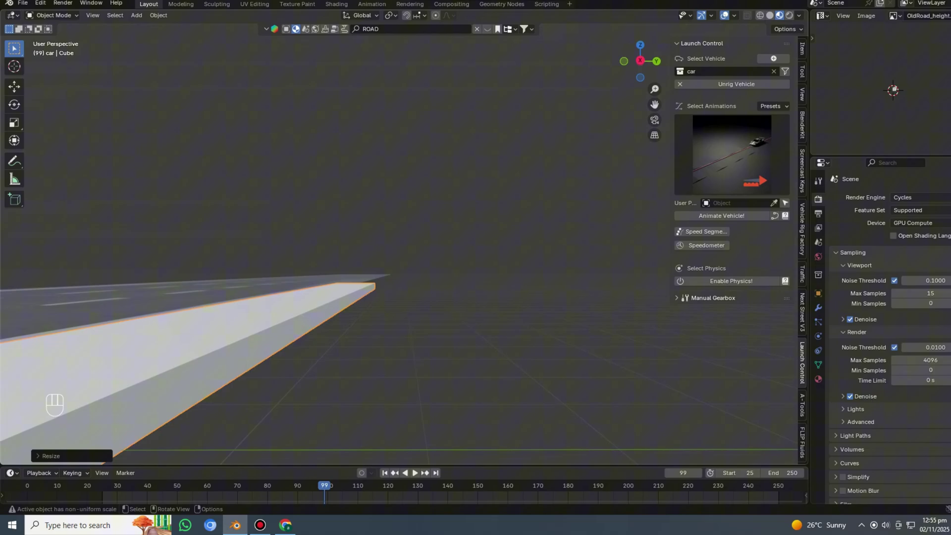
Fine-tune the slab's thickness along Z and shift it along Y to meet the road's edge
{"action": "key", "text": "s"}
{"action": "key", "text": "z"}
{"action": "left_click", "coordinate": [108, 372]}
{"action": "middle_click_drag", "start_coordinate": [204, 363], "coordinate": [623, 370], "text": "shift"}
{"action": "key", "text": "g"}
{"action": "key", "text": "y"}
{"action": "left_click", "coordinate": [612, 316]}
Stretch the slab along X to the road's full length, widen it along Y and align it with the road edge
{"action": "scroll", "coordinate": [614, 364], "scroll_direction": "down", "scroll_amount": 8}
{"action": "key", "text": "s"}
{"action": "key", "text": "x"}
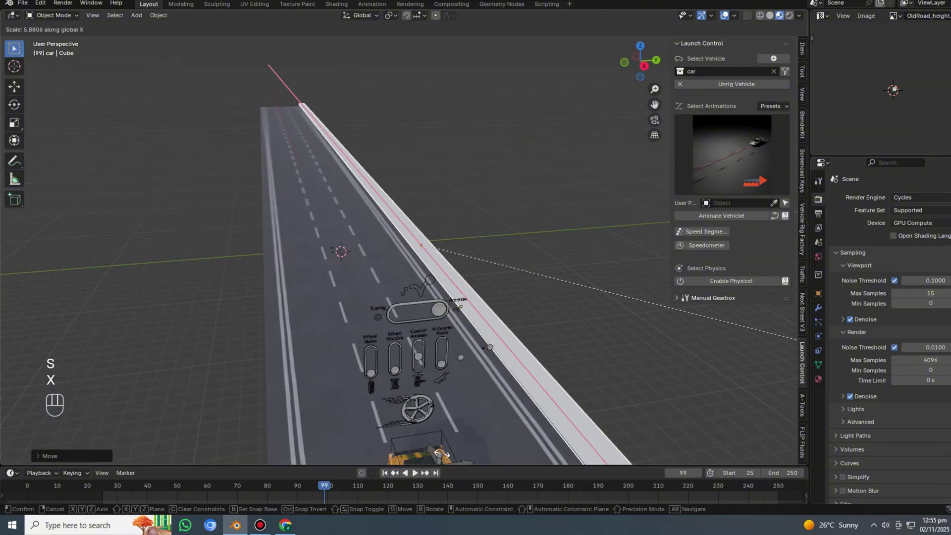
{"action": "left_click", "coordinate": [579, 282]}
{"action": "key", "text": "g"}
{"action": "key", "text": "y"}
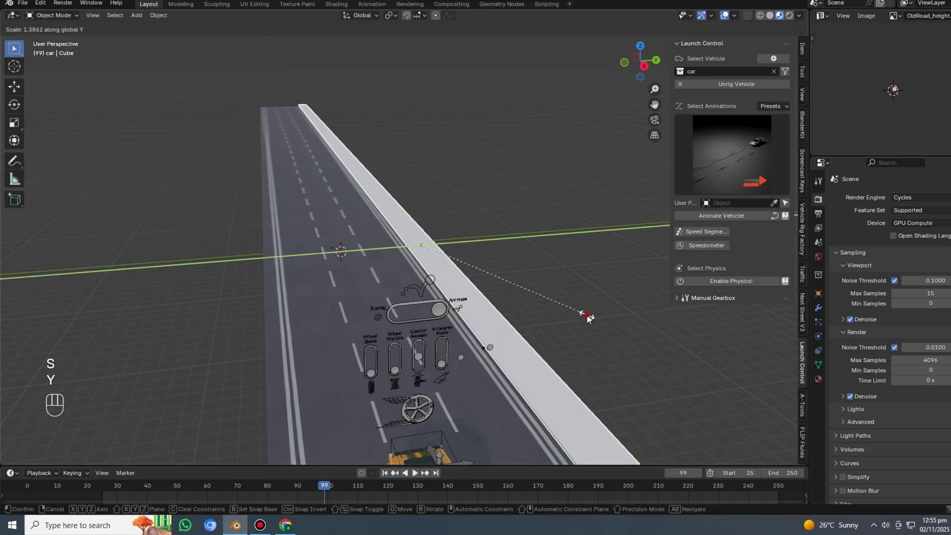
{"action": "left_click", "coordinate": [592, 309]}
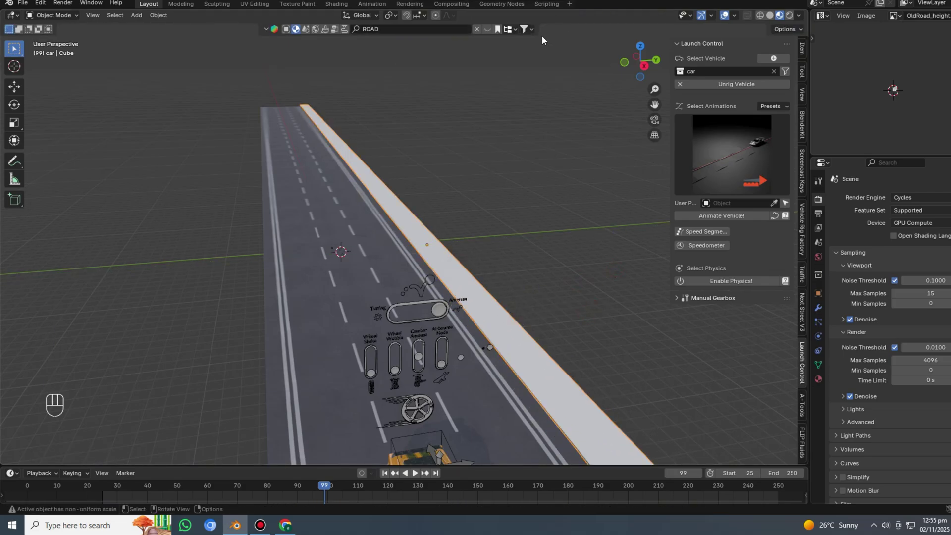
Apply the grey concrete material from the ROAD asset results to the slab and scale its UVs
{"action": "left_click", "coordinate": [487, 29]}
{"action": "left_click", "coordinate": [416, 95]}
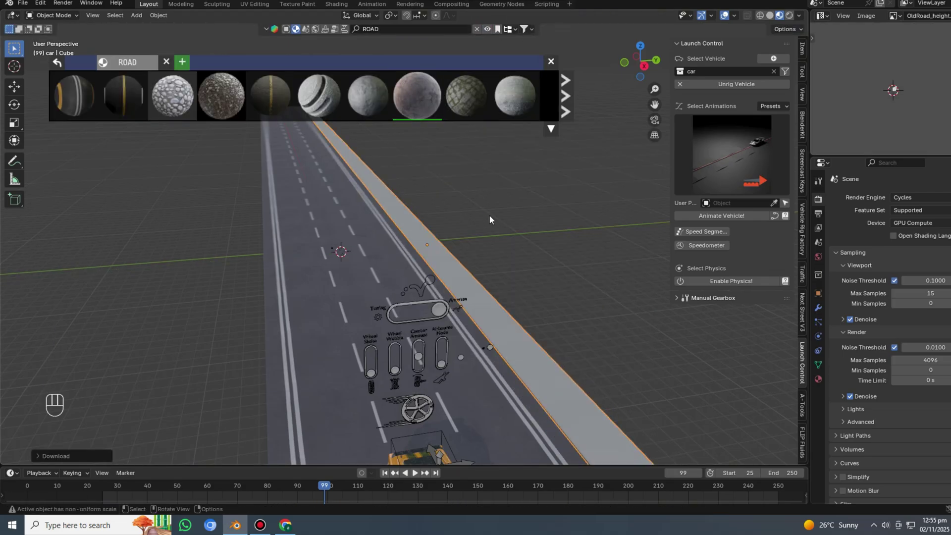
{"action": "left_click", "coordinate": [503, 323]}
{"action": "key", "text": "Tab"}
{"action": "key", "text": "a"}
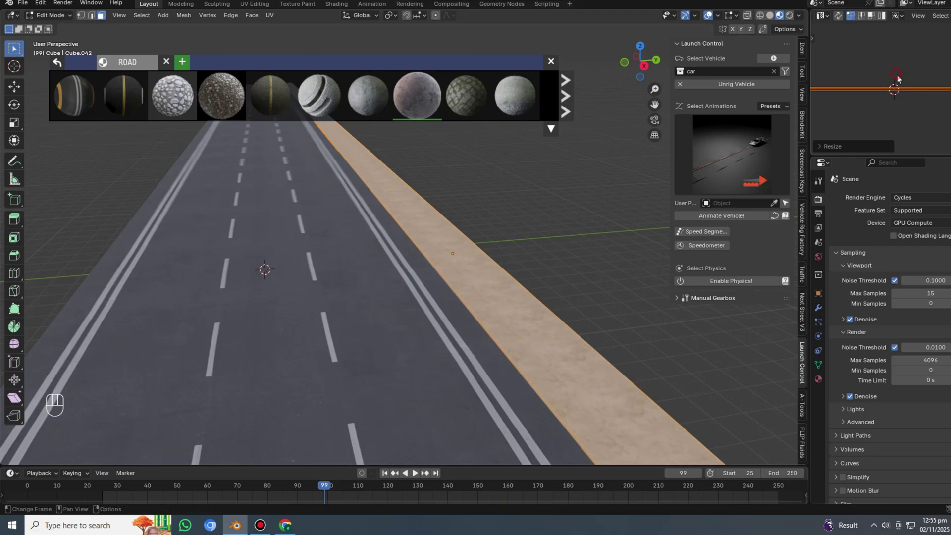
{"action": "key", "text": "Tab"}
Duplicate the concrete slab along Y to the opposite side of the road as a second sidewalk
{"action": "left_click", "coordinate": [556, 254]}
{"action": "middle_click_drag", "start_coordinate": [521, 299], "coordinate": [484, 297]}
{"action": "left_click", "coordinate": [470, 278]}
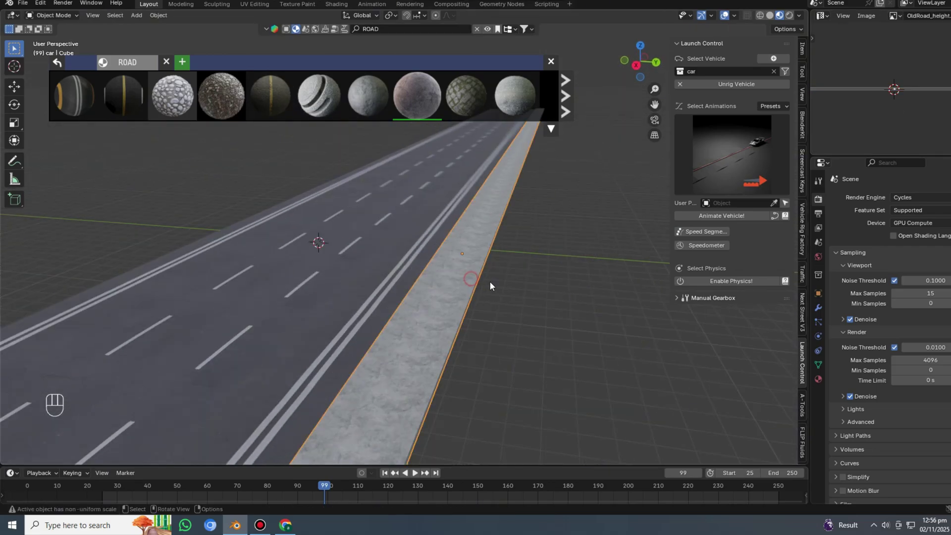
{"action": "key", "text": "shift+d"}
{"action": "key", "text": "y"}
{"action": "left_click", "coordinate": [227, 199]}
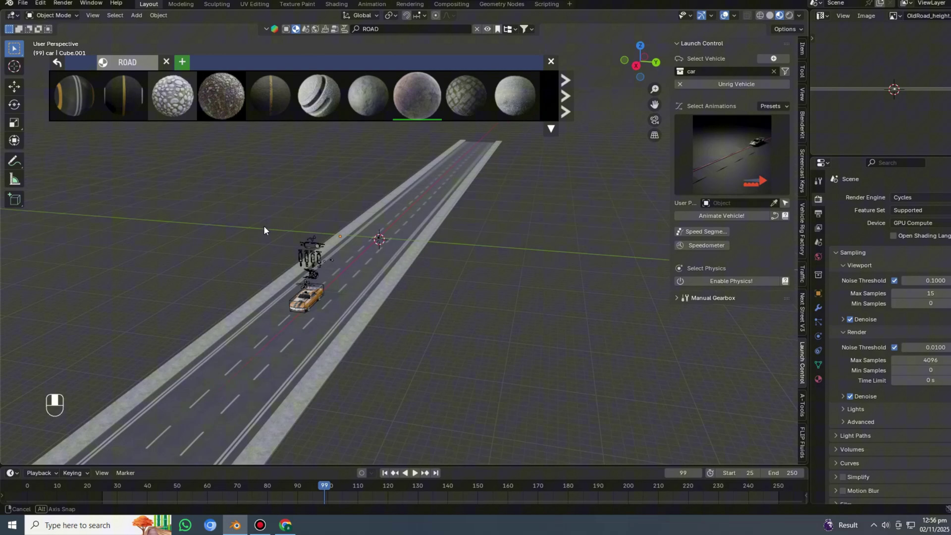
{"action": "middle_click_drag", "start_coordinate": [263, 229], "coordinate": [433, 220]}
{"action": "key", "text": "shift+a"}
{"action": "left_click", "coordinate": [476, 239]}
{"action": "key", "text": "s"}
{"action": "key", "text": "x"}
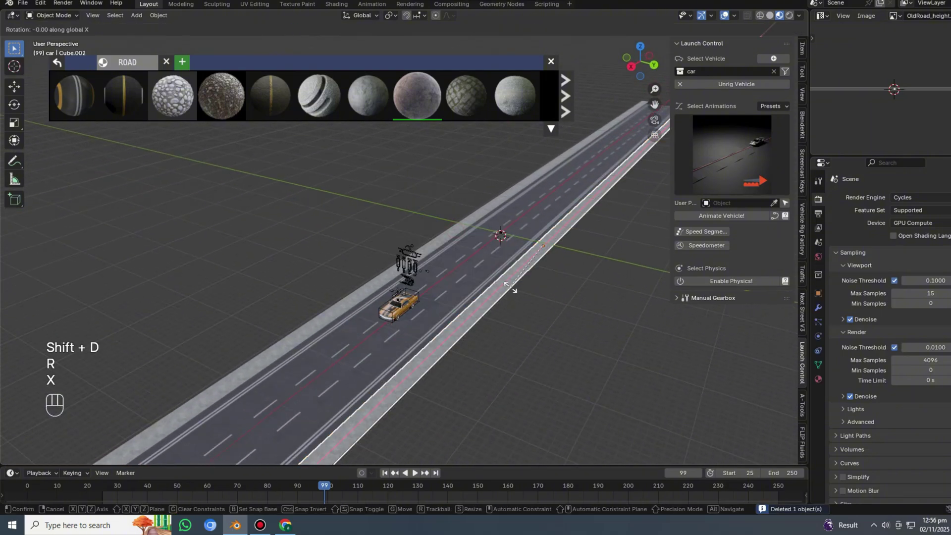
Duplicate a sidewalk slab, rotate it 90° about X and move it along Y and Z to form a roadside wall
{"action": "type", "text": "90"}
{"action": "left_click", "coordinate": [744, 304]}
{"action": "middle_click_drag", "start_coordinate": [562, 298], "coordinate": [589, 281]}
{"action": "key", "text": "g"}
{"action": "key", "text": "y"}
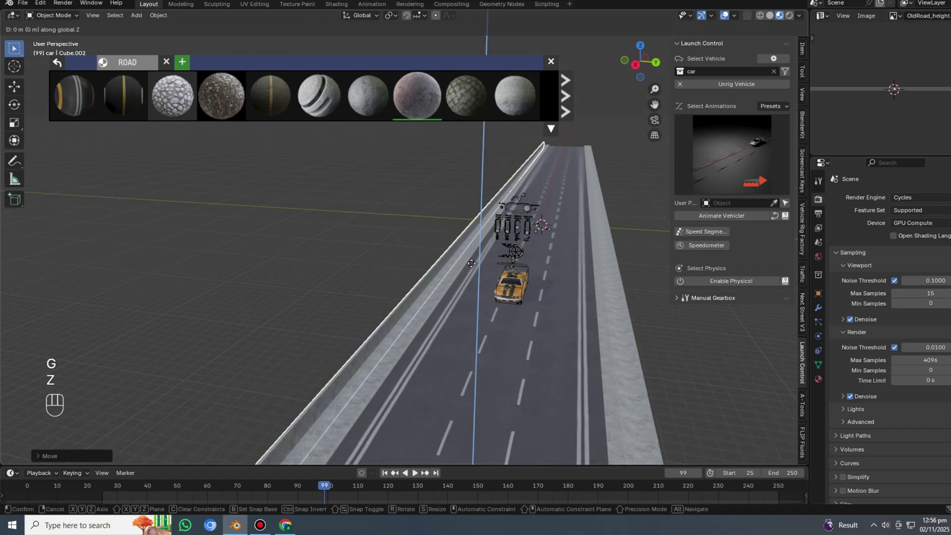
{"action": "middle_click_drag", "start_coordinate": [347, 366], "coordinate": [471, 297], "text": "shift"}
{"action": "key", "text": "g"}
{"action": "key", "text": "z"}
{"action": "left_click", "coordinate": [437, 254]}
Raise the wall's top face along Z in Edit Mode to make the wall taller
{"action": "key", "text": "Tab"}
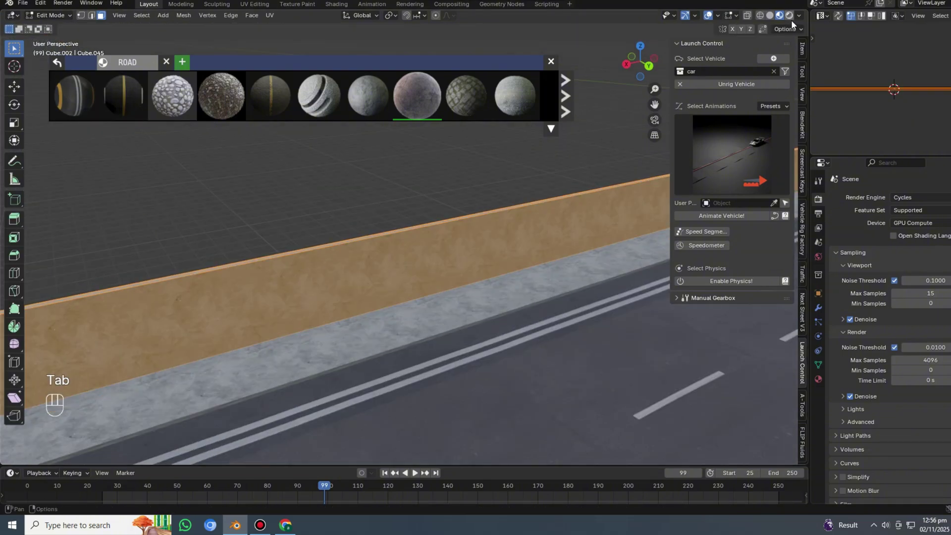
{"action": "left_click", "coordinate": [785, 29]}
{"action": "key", "text": "g"}
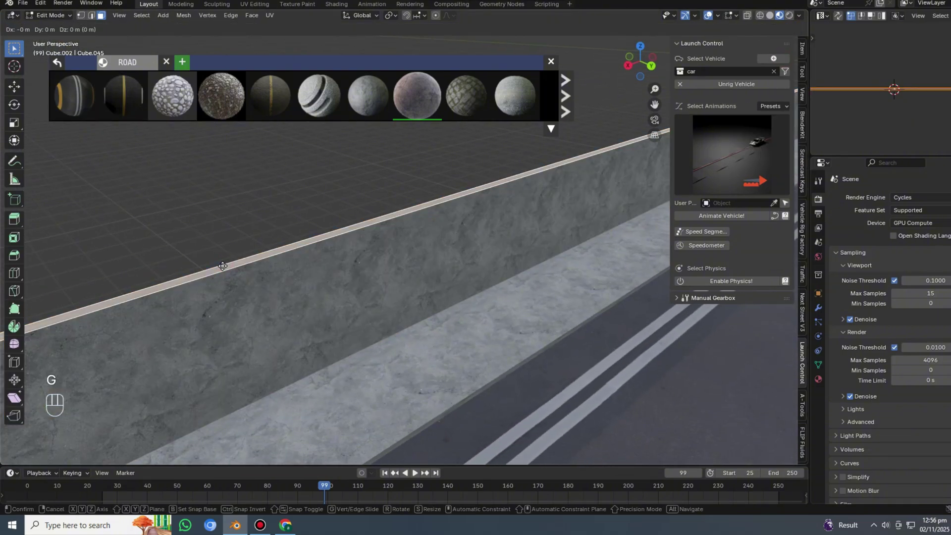
{"action": "key", "text": "z"}
{"action": "left_click", "coordinate": [233, 217]}
{"action": "key", "text": "Tab"}
{"action": "scroll", "coordinate": [396, 258], "scroll_direction": "down", "scroll_amount": 5}
{"action": "middle_click_drag", "start_coordinate": [422, 272], "coordinate": [446, 246]}
{"action": "key", "text": "Tab"}
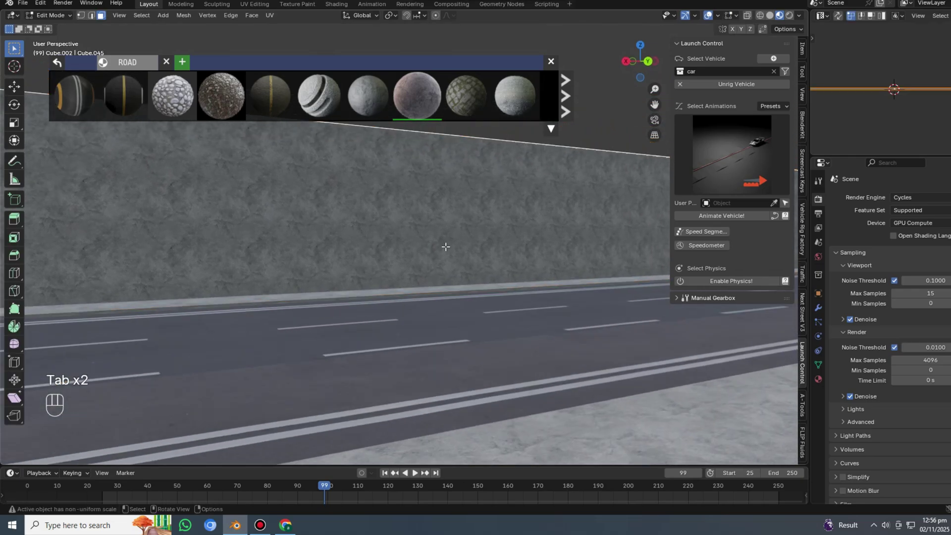
{"action": "left_click", "coordinate": [446, 242]}
{"action": "key", "text": "Tab"}
Close the asset results and scale the wall's UVs along X to correct its concrete texture
{"action": "left_click", "coordinate": [551, 62]}
{"action": "scroll", "coordinate": [520, 145], "scroll_direction": "down", "scroll_amount": 8}
{"action": "middle_click_drag", "start_coordinate": [518, 147], "coordinate": [468, 225]}
{"action": "scroll", "coordinate": [468, 225], "scroll_direction": "up", "scroll_amount": 8}
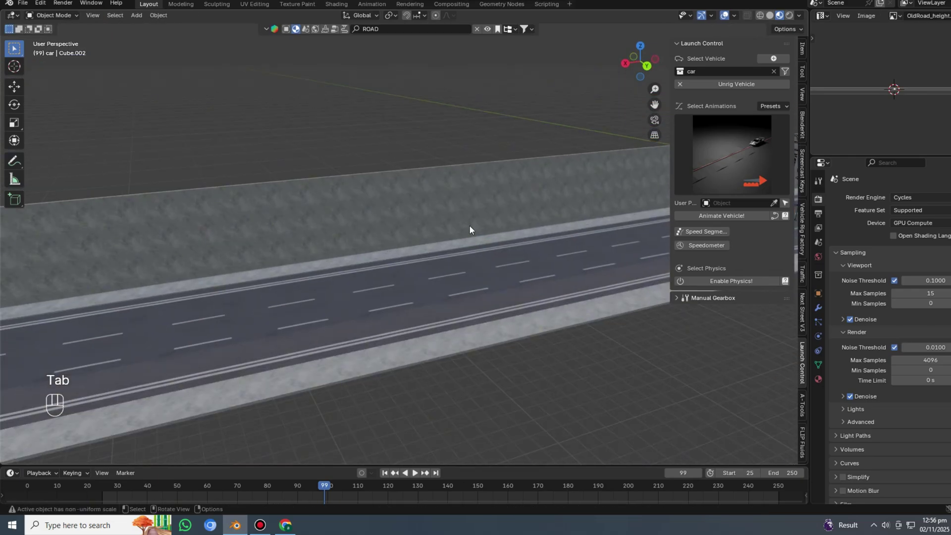
{"action": "key", "text": "Tab"}
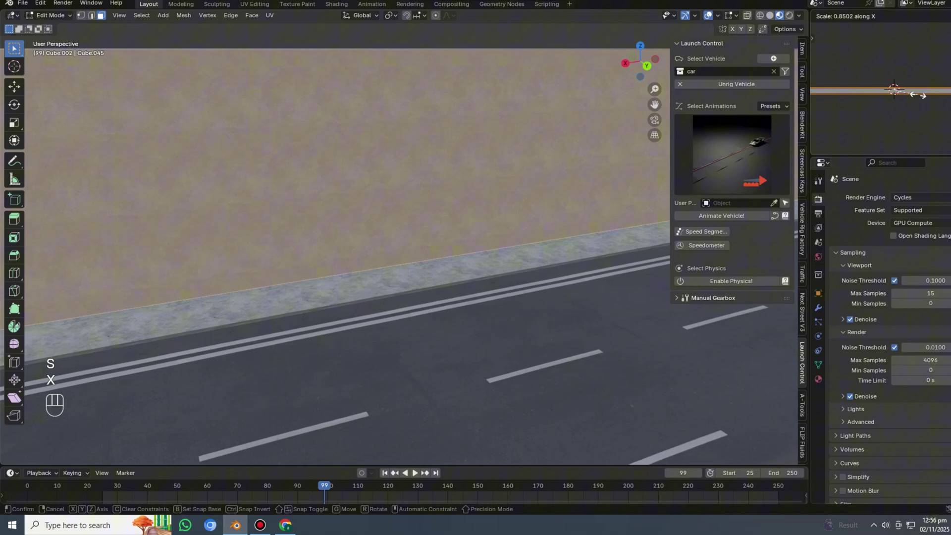
{"action": "key", "text": "Tab"}
{"action": "scroll", "coordinate": [530, 121], "scroll_direction": "down", "scroll_amount": 5}
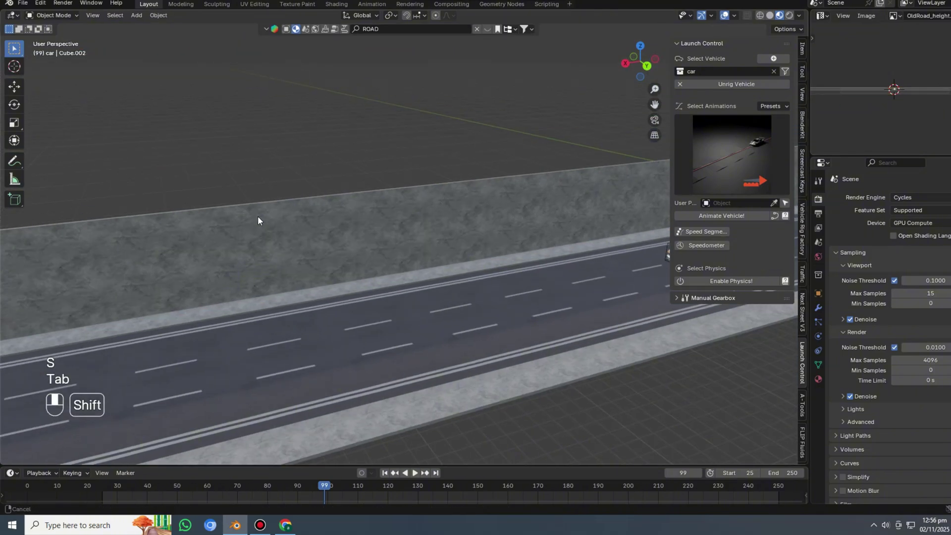
Add a cube on the road and apply the same grey concrete material to it
{"action": "key", "text": "shift+a"}
{"action": "left_click", "coordinate": [537, 197]}
{"action": "scroll", "coordinate": [588, 242], "scroll_direction": "down", "scroll_amount": 6}
{"action": "middle_click_drag", "start_coordinate": [587, 241], "coordinate": [423, 280], "text": "shift"}
{"action": "scroll", "coordinate": [424, 280], "scroll_direction": "up", "scroll_amount": 8}
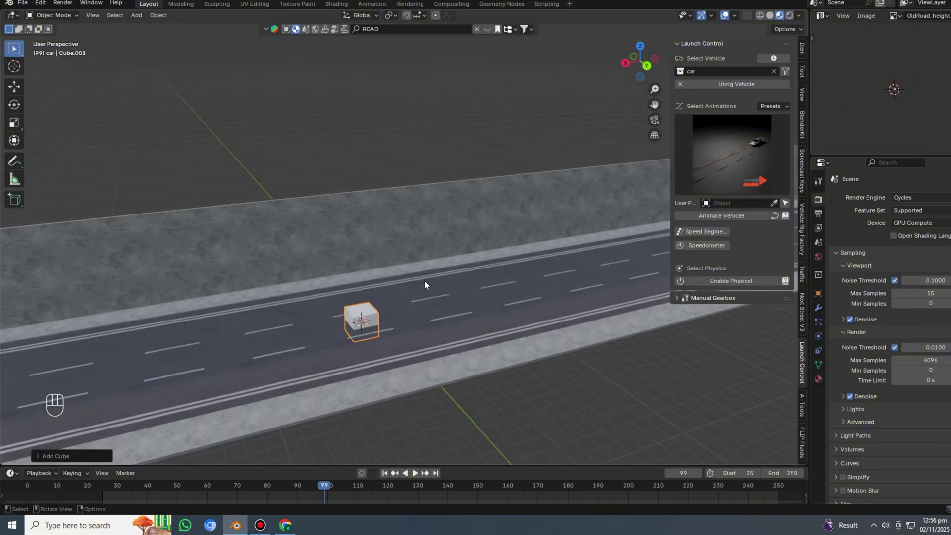
{"action": "left_click", "coordinate": [487, 28]}
{"action": "left_click", "coordinate": [407, 77]}
Raise the cube's mesh along Z in Edit Mode so it floats above the road
{"action": "middle_click_drag", "start_coordinate": [334, 249], "coordinate": [391, 267]}
{"action": "middle_click_drag", "start_coordinate": [391, 347], "coordinate": [447, 298], "text": "shift"}
{"action": "scroll", "coordinate": [427, 251], "scroll_direction": "up", "scroll_amount": 8}
{"action": "key", "text": "Tab"}
{"action": "scroll", "coordinate": [427, 251], "scroll_direction": "down", "scroll_amount": 8}
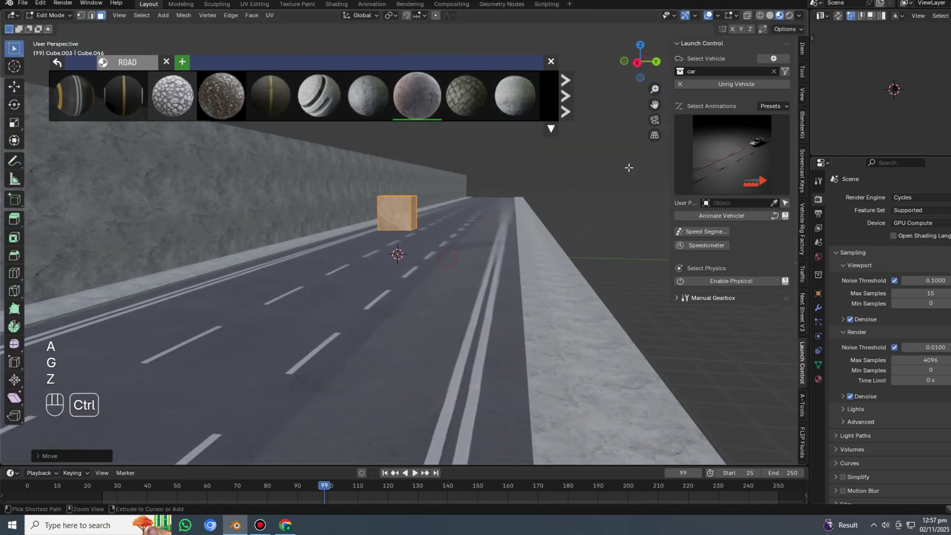
{"action": "key", "text": "ctrl+z"}
{"action": "key", "text": "KP_Decimal"}
{"action": "scroll", "coordinate": [414, 198], "scroll_direction": "down", "scroll_amount": 4}
{"action": "key", "text": "g"}
{"action": "key", "text": "z"}
{"action": "left_click", "coordinate": [414, 142]}
{"action": "middle_click_drag", "start_coordinate": [414, 142], "coordinate": [462, 140]}
Move the cube's side face along Y to lengthen it into a beam across the road
{"action": "left_click", "coordinate": [462, 140]}
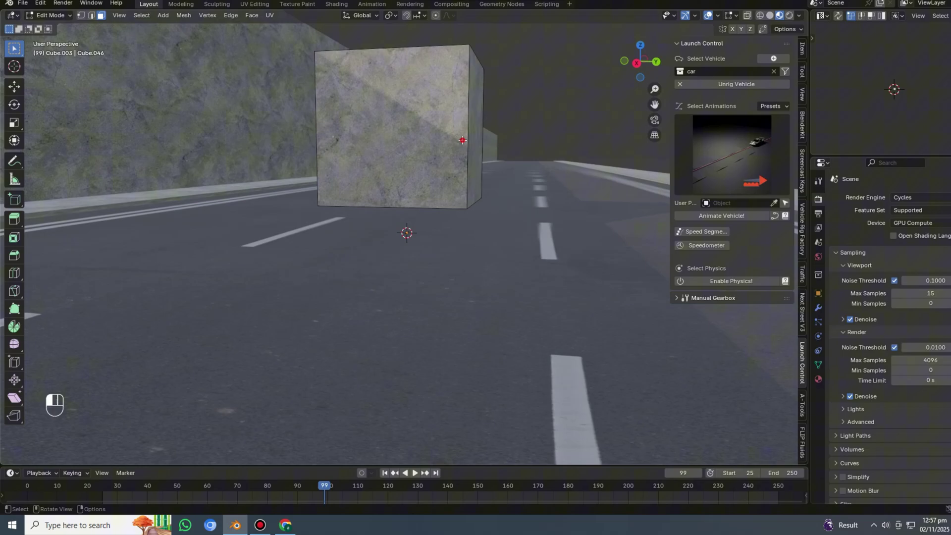
{"action": "scroll", "coordinate": [462, 140], "scroll_direction": "down", "scroll_amount": 10}
{"action": "key", "text": "g"}
{"action": "key", "text": "y"}
{"action": "left_click", "coordinate": [520, 149]}
Add a loop cut across the beam near its wall-side end
{"action": "scroll", "coordinate": [520, 149], "scroll_direction": "up", "scroll_amount": 8}
{"action": "middle_click_drag", "start_coordinate": [537, 149], "coordinate": [391, 155], "text": "shift"}
{"action": "key", "text": "ctrl+r"}
{"action": "middle_click_drag", "start_coordinate": [391, 155], "coordinate": [381, 208]}
{"action": "scroll", "coordinate": [400, 145], "scroll_direction": "down", "scroll_amount": 8}
{"action": "scroll", "coordinate": [391, 238], "scroll_direction": "up", "scroll_amount": 8}
{"action": "middle_click_drag", "start_coordinate": [426, 304], "coordinate": [393, 283]}
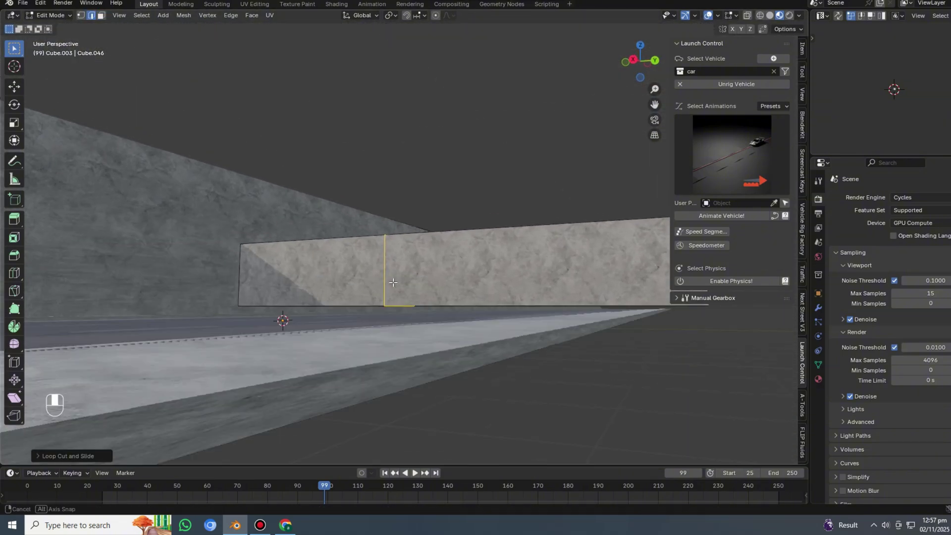
Lower the beam's underside along Z at the wall-side end to form a tapered bracket shape
{"action": "left_click", "coordinate": [102, 16]}
{"action": "middle_click_drag", "start_coordinate": [238, 166], "coordinate": [120, 133], "text": "shift"}
{"action": "left_click", "coordinate": [429, 225]}
{"action": "key", "text": "Tab"}
{"action": "middle_click_drag", "start_coordinate": [144, 205], "coordinate": [516, 213]}
{"action": "left_click", "coordinate": [205, 183]}
{"action": "key", "text": "Tab"}
{"action": "middle_click_drag", "start_coordinate": [450, 158], "coordinate": [432, 148]}
{"action": "key", "text": "Tab"}
{"action": "key", "text": "Tab"}
{"action": "left_click", "coordinate": [409, 69]}
{"action": "key", "text": "Tab"}
{"action": "middle_click_drag", "start_coordinate": [381, 130], "coordinate": [359, 140]}
{"action": "scroll", "coordinate": [358, 140], "scroll_direction": "down", "scroll_amount": 6}
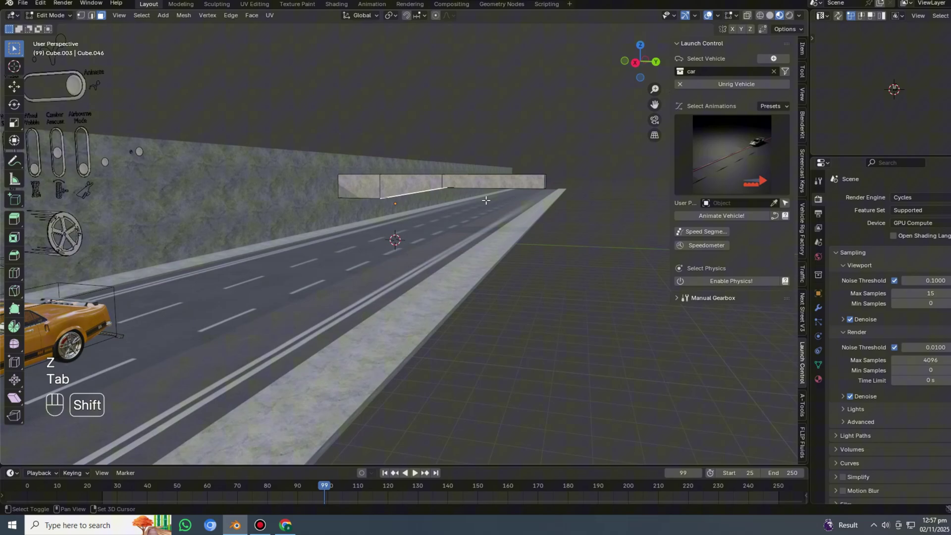
Extend the beam's free end along Y and scale the beam along X
{"action": "middle_click_drag", "start_coordinate": [485, 199], "coordinate": [332, 228], "text": "shift"}
{"action": "scroll", "coordinate": [280, 257], "scroll_direction": "up", "scroll_amount": 4}
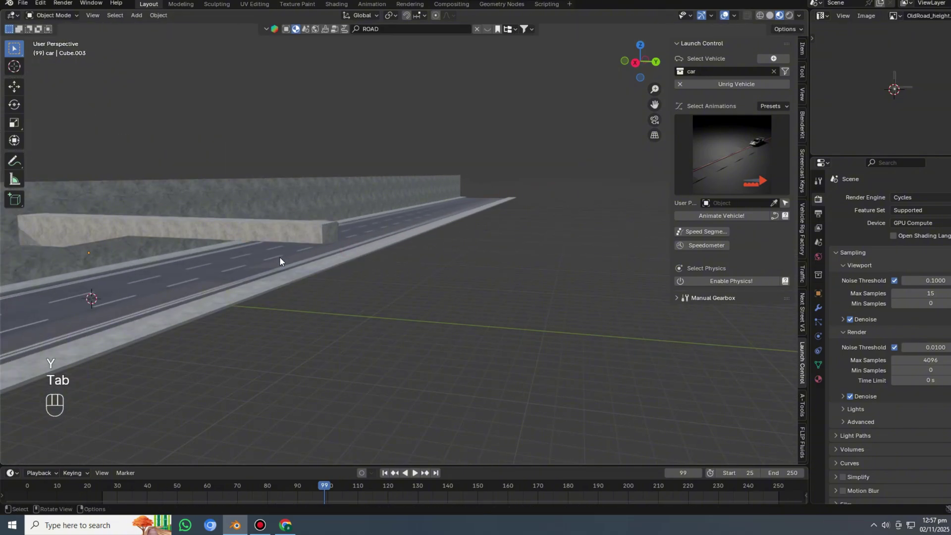
{"action": "middle_click_drag", "start_coordinate": [128, 241], "coordinate": [316, 277]}
{"action": "left_click", "coordinate": [321, 285]}
{"action": "key", "text": "s"}
{"action": "key", "text": "x"}
{"action": "left_click", "coordinate": [385, 293]}
{"action": "middle_click_drag", "start_coordinate": [385, 294], "coordinate": [437, 364], "text": "shift"}
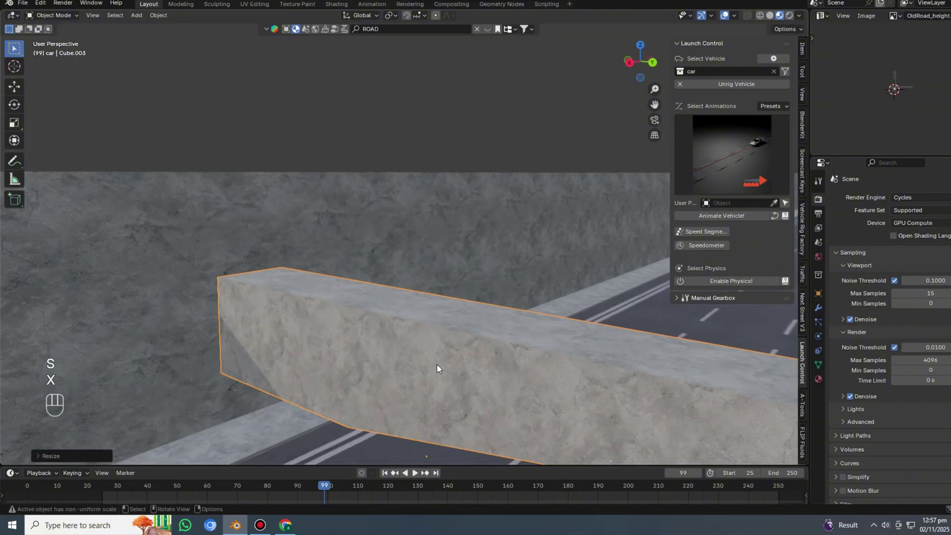
Move the beam along Y so its deeper end sits against the top of the wall
{"action": "key", "text": "g"}
{"action": "left_click", "coordinate": [426, 247]}
{"action": "key", "text": "g"}
{"action": "key", "text": "y"}
{"action": "middle_click_drag", "start_coordinate": [414, 125], "coordinate": [486, 229]}
{"action": "left_click", "coordinate": [331, 123]}
{"action": "left_click", "coordinate": [403, 96]}
{"action": "left_click", "coordinate": [404, 177]}
{"action": "key", "text": "Tab"}
{"action": "middle_click_drag", "start_coordinate": [403, 177], "coordinate": [496, 91]}
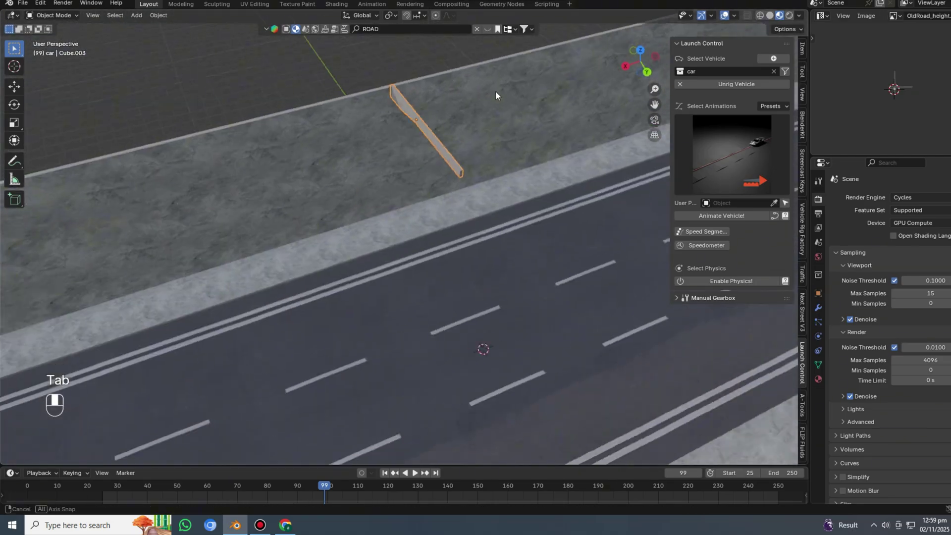
Scale the beam's mesh along X in Edit Mode to adjust its thickness
{"action": "key", "text": "Tab"}
{"action": "key", "text": "s"}
{"action": "key", "text": "x"}
{"action": "left_click", "coordinate": [545, 180]}
{"action": "key", "text": "Tab"}
{"action": "scroll", "coordinate": [545, 180], "scroll_direction": "down", "scroll_amount": 6}
Add a Mirror modifier to the beam and set its axis to Y only
{"action": "left_click", "coordinate": [817, 308]}
{"action": "left_click", "coordinate": [883, 197]}
{"action": "mouse_move", "coordinate": [841, 234]}
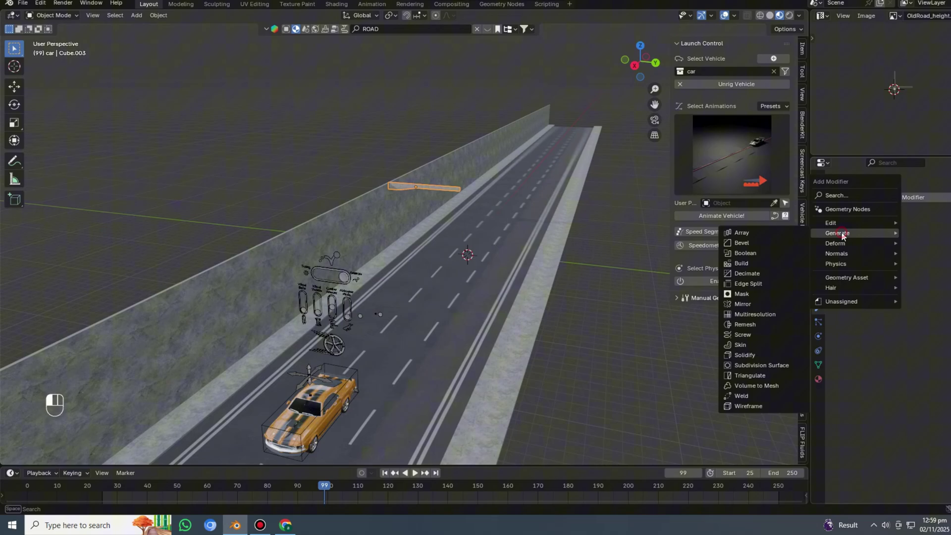
{"action": "left_click", "coordinate": [764, 304]}
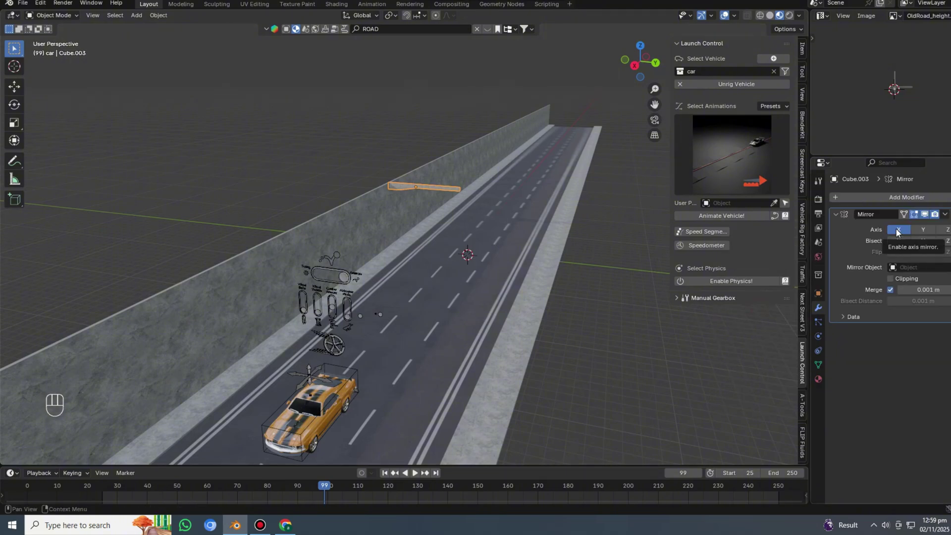
Snap the 3D cursor to the beam's free end face and set the beam's origin to the cursor
{"action": "scroll", "coordinate": [465, 191], "scroll_direction": "up", "scroll_amount": 8}
{"action": "middle_click_drag", "start_coordinate": [465, 191], "coordinate": [223, 351], "text": "shift"}
{"action": "key", "text": "Tab"}
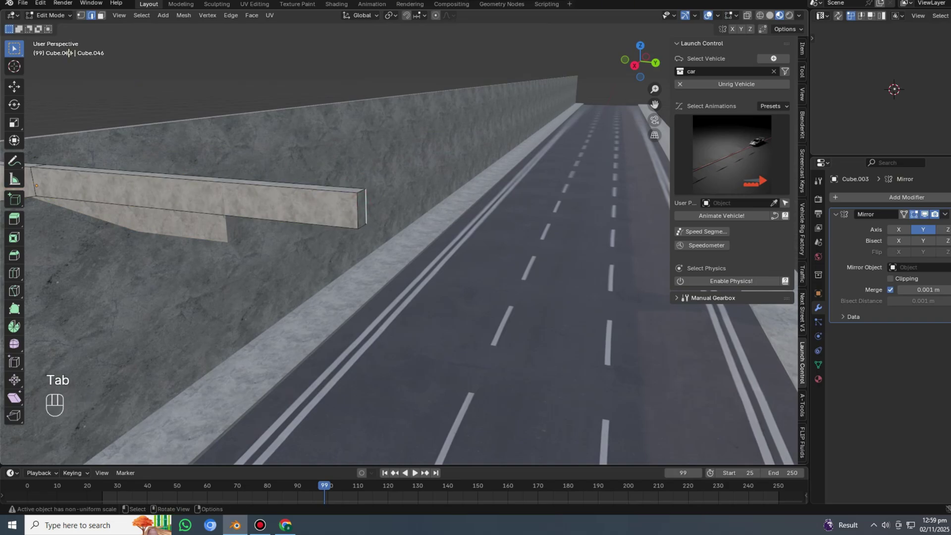
{"action": "left_click", "coordinate": [358, 268]}
{"action": "key", "text": "Tab"}
{"action": "right_click", "coordinate": [327, 218]}
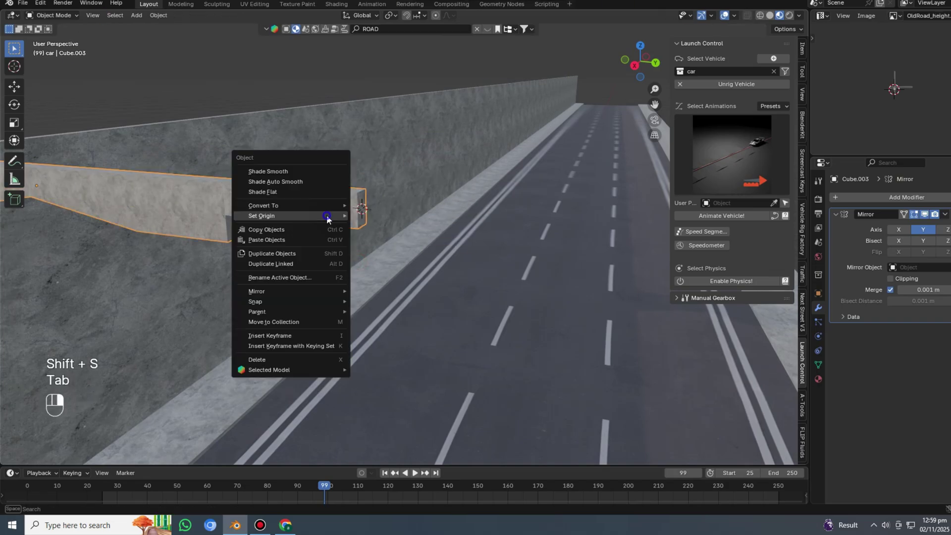
{"action": "left_click", "coordinate": [391, 238]}
{"action": "scroll", "coordinate": [361, 212], "scroll_direction": "down", "scroll_amount": 6}
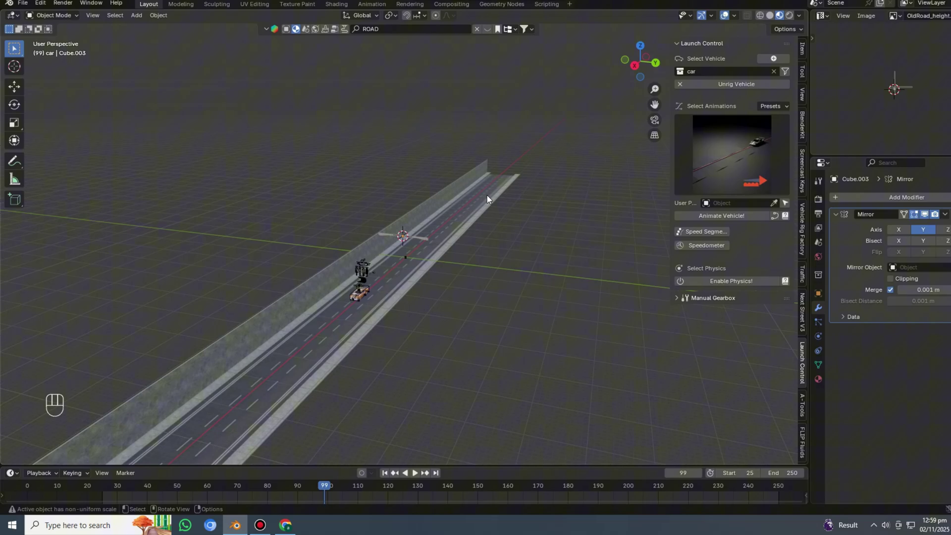
Duplicate the wall and move the copy along Y onto the opposite sidewalk's outer edge
{"action": "middle_click_drag", "start_coordinate": [486, 195], "coordinate": [444, 240]}
{"action": "scroll", "coordinate": [448, 251], "scroll_direction": "up", "scroll_amount": 4}
{"action": "left_click", "coordinate": [438, 241]}
{"action": "key", "text": "KP_Decimal"}
{"action": "scroll", "coordinate": [437, 242], "scroll_direction": "down", "scroll_amount": 5}
{"action": "key", "text": "KP_Decimal"}
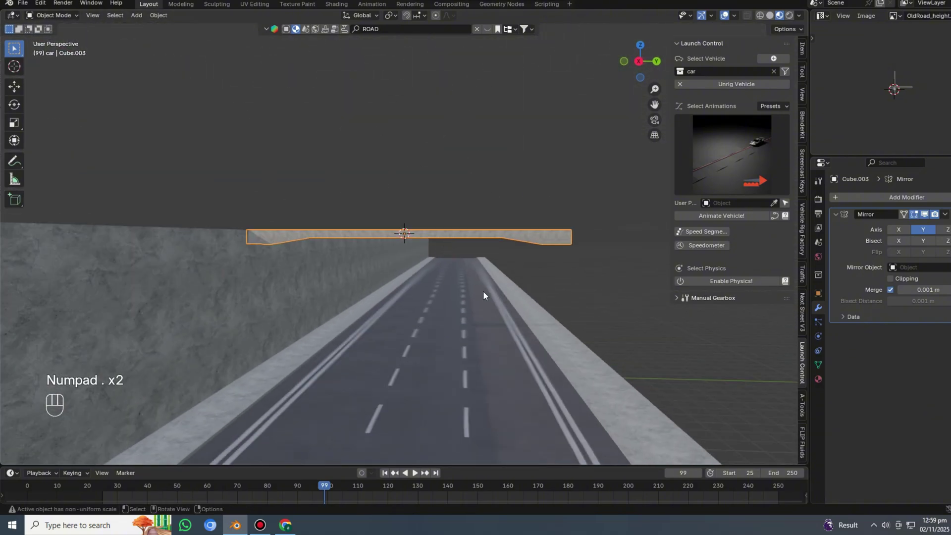
{"action": "key", "text": "shift+d"}
{"action": "key", "text": "x"}
{"action": "key", "text": "y"}
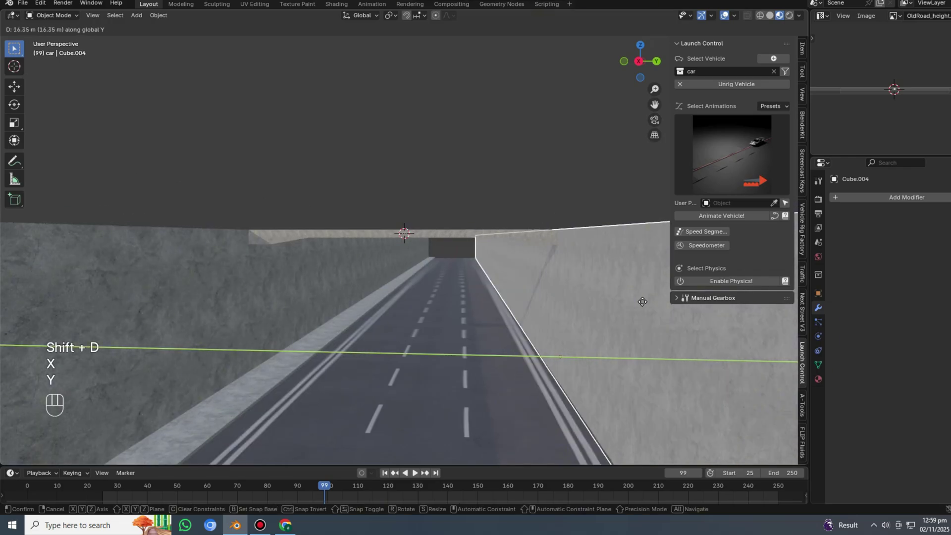
{"action": "left_click", "coordinate": [696, 303]}
{"action": "left_click", "coordinate": [571, 220]}
{"action": "middle_click_drag", "start_coordinate": [564, 216], "coordinate": [527, 257]}
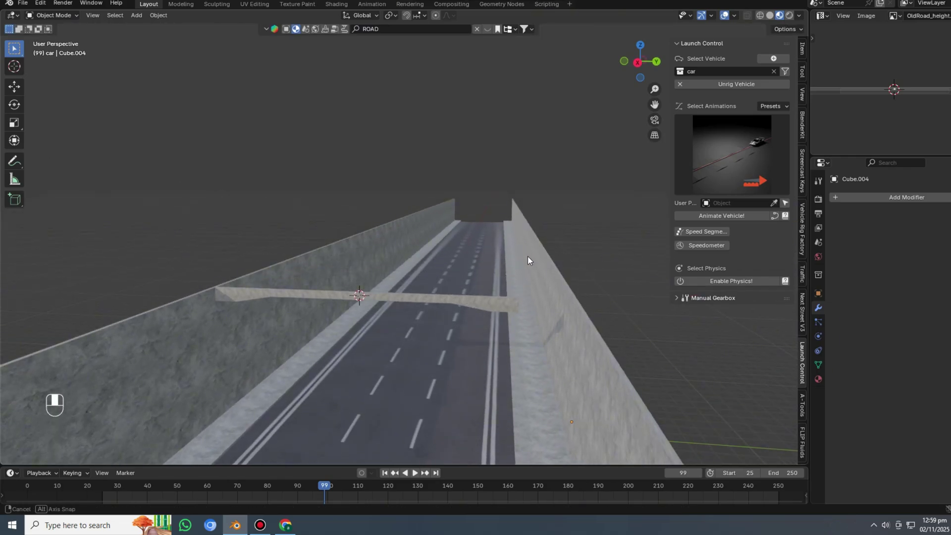
Scale the mirrored beam along Y so it spans between both walls
{"action": "left_click", "coordinate": [496, 303]}
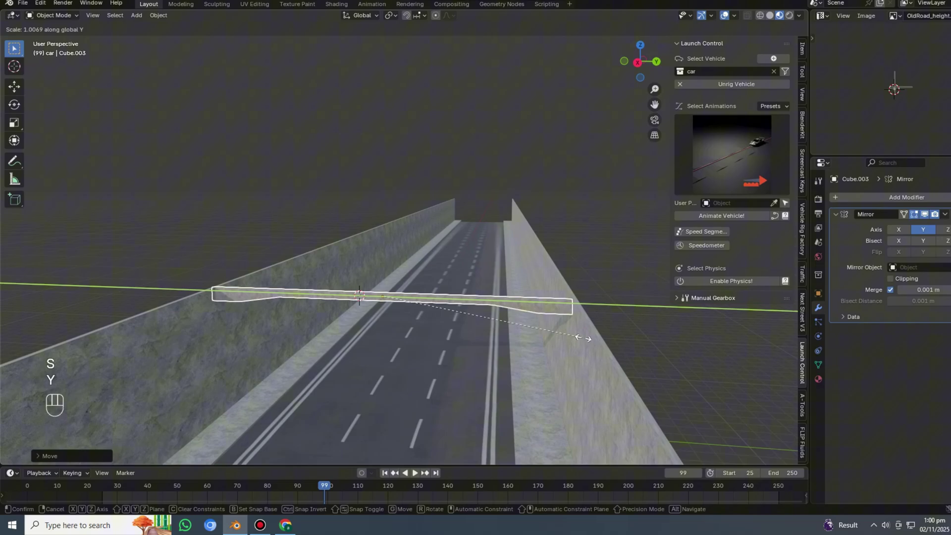
{"action": "middle_click_drag", "start_coordinate": [603, 269], "coordinate": [252, 322]}
{"action": "left_click", "coordinate": [344, 330]}
Add an Array modifier to the beam with a relative offset Factor X of 8
{"action": "left_click", "coordinate": [884, 198]}
{"action": "mouse_move", "coordinate": [881, 197]}
{"action": "left_click", "coordinate": [788, 197]}
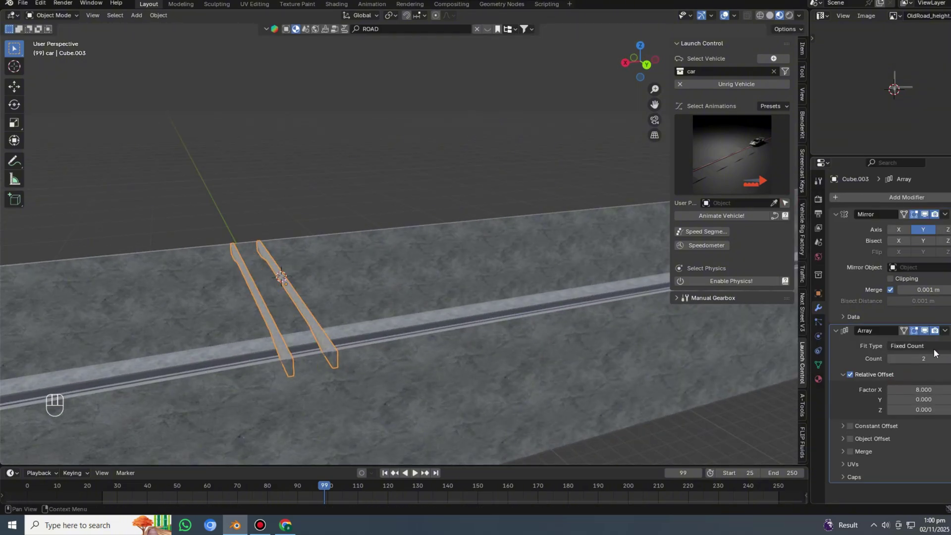
Set the beam array's count to 15 and scale the beams along X
{"action": "double_click", "coordinate": [927, 358]}
{"action": "type", "text": "15"}
{"action": "key", "text": "Return"}
{"action": "middle_click_drag", "start_coordinate": [525, 274], "coordinate": [507, 328]}
{"action": "key", "text": "s"}
{"action": "key", "text": "x"}
{"action": "left_click", "coordinate": [461, 312]}
Set the beam array's relative offset Factor X to 5 and its count to 138
{"action": "double_click", "coordinate": [930, 389]}
{"action": "type", "text": "5"}
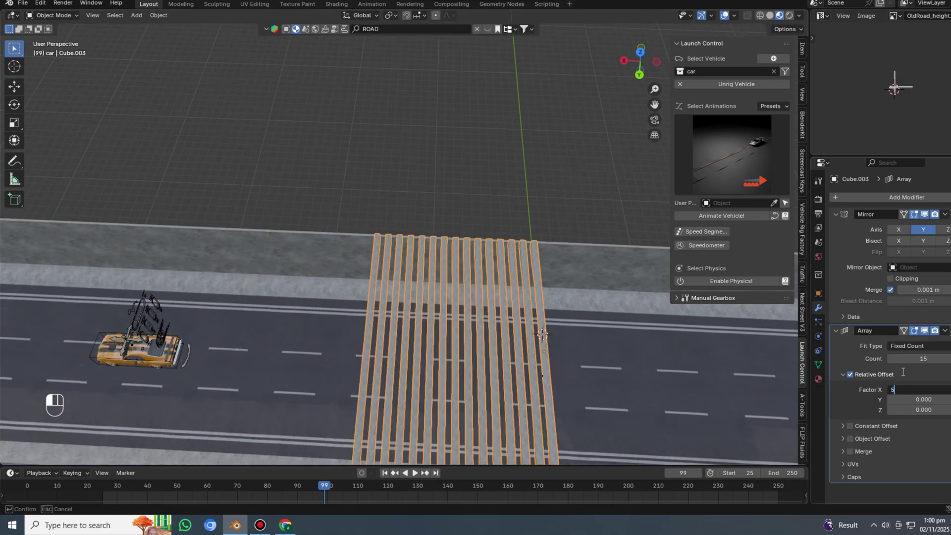
{"action": "key", "text": "Return"}
{"action": "middle_click_drag", "start_coordinate": [555, 238], "coordinate": [355, 218]}
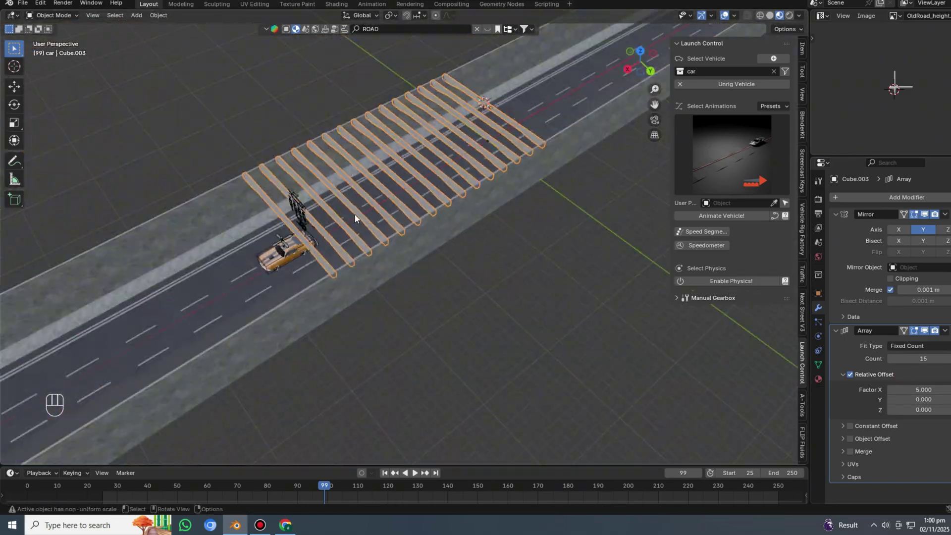
{"action": "scroll", "coordinate": [355, 218], "scroll_direction": "down", "scroll_amount": 4}
{"action": "left_click_drag", "start_coordinate": [922, 358], "coordinate": [941, 358]}
Move the beam array along X so the beams cover the walled road
{"action": "scroll", "coordinate": [533, 343], "scroll_direction": "down", "scroll_amount": 3}
{"action": "key", "text": "g"}
{"action": "key", "text": "x"}
{"action": "key", "text": "z"}
{"action": "key", "text": "x"}
{"action": "left_click", "coordinate": [586, 232]}
{"action": "middle_click_drag", "start_coordinate": [496, 362], "coordinate": [404, 251]}
{"action": "scroll", "coordinate": [404, 251], "scroll_direction": "up", "scroll_amount": 9}
Preview the scene in rendered shading and set the sky texture's sun rotation to -19.6° and strength to 0.300
{"action": "left_click", "coordinate": [789, 16]}
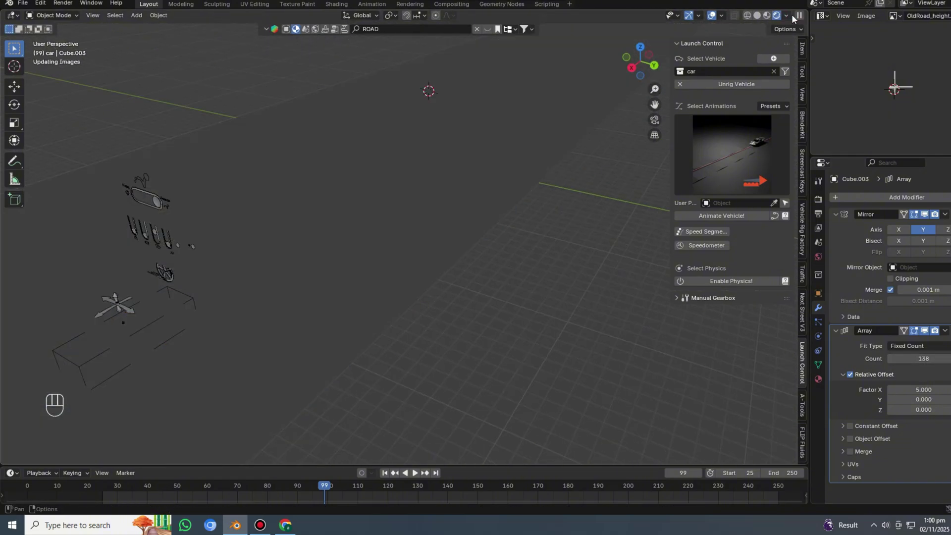
{"action": "mouse_move", "coordinate": [131, 263]}
{"action": "middle_mouse_down", "text": "shift"}
{"action": "mouse_move", "coordinate": [475, 174]}
{"action": "mouse_move", "coordinate": [473, 213]}
{"action": "middle_mouse_up", "text": "shift"}
{"action": "scroll", "coordinate": [472, 213], "scroll_direction": "up", "scroll_amount": 4}
{"action": "middle_click_drag", "start_coordinate": [473, 277], "coordinate": [400, 247]}
{"action": "left_click", "coordinate": [818, 256]}
{"action": "mouse_move", "coordinate": [922, 331]}
{"action": "left_mouse_down"}
{"action": "mouse_move", "coordinate": [892, 331]}
{"action": "mouse_move", "coordinate": [918, 323]}
{"action": "mouse_move", "coordinate": [942, 333]}
{"action": "mouse_move", "coordinate": [930, 322]}
{"action": "left_mouse_up"}
{"action": "left_click_drag", "start_coordinate": [900, 391], "coordinate": [872, 392]}
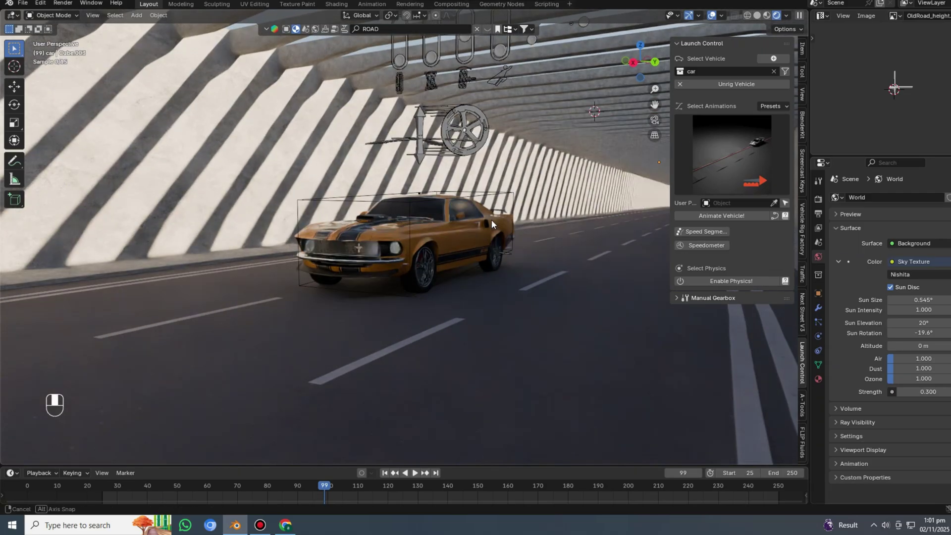
Add a camera to the scene
{"action": "middle_click_drag", "start_coordinate": [491, 219], "coordinate": [448, 270]}
{"action": "key", "text": "shift+a"}
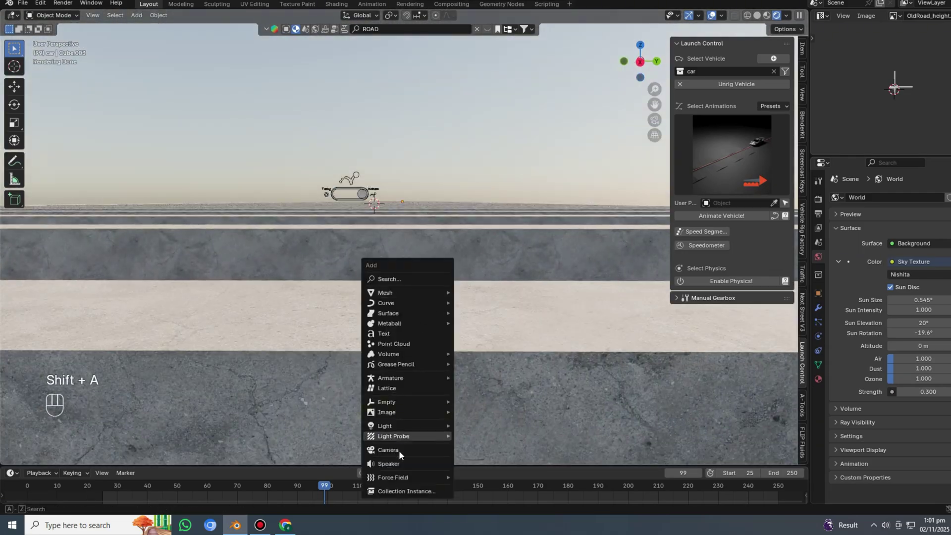
{"action": "left_click", "coordinate": [399, 450]}
Look through the camera and fly it down inside the tunnel, facing the front of the Mustang
{"action": "key", "text": "KP_0"}
{"action": "key", "text": "v"}
{"action": "key", "text": "w"}
{"action": "key", "text": "w"}
{"action": "key", "text": "w"}
{"action": "key", "text": "w"}
{"action": "key", "text": "w"}
{"action": "key", "text": "w"}
{"action": "key", "text": "w"}
{"action": "key", "text": "w"}
{"action": "key", "text": "w"}
{"action": "key", "text": "w"}
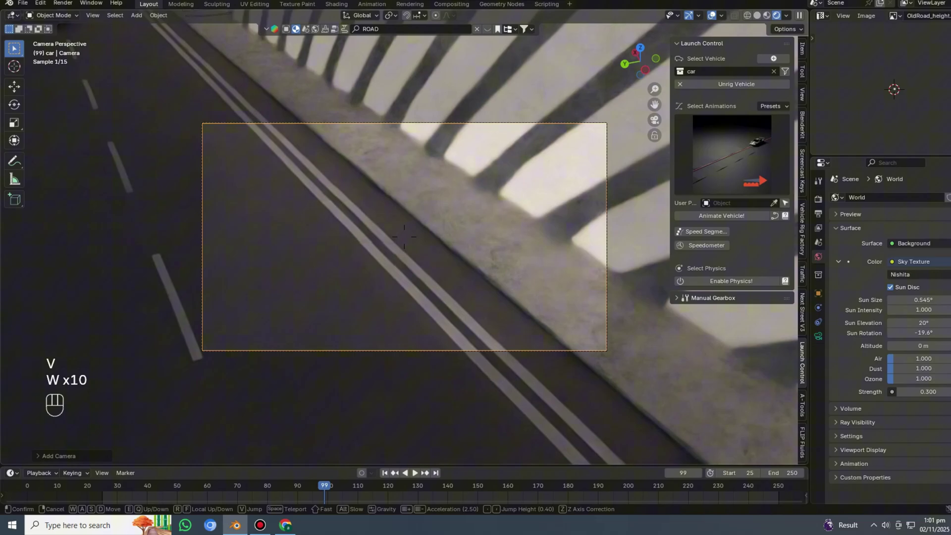
{"action": "key", "text": "w"}
{"action": "key", "text": "q"}
{"action": "key", "text": "q"}
{"action": "key", "text": "q"}
{"action": "key", "text": "q"}
{"action": "key", "text": "q"}
{"action": "key", "text": "q"}
{"action": "key", "text": "q"}
{"action": "key", "text": "q"}
{"action": "key", "text": "q"}
{"action": "key", "text": "q"}
{"action": "key", "text": "q"}
{"action": "key", "text": "q"}
{"action": "key", "text": "w"}
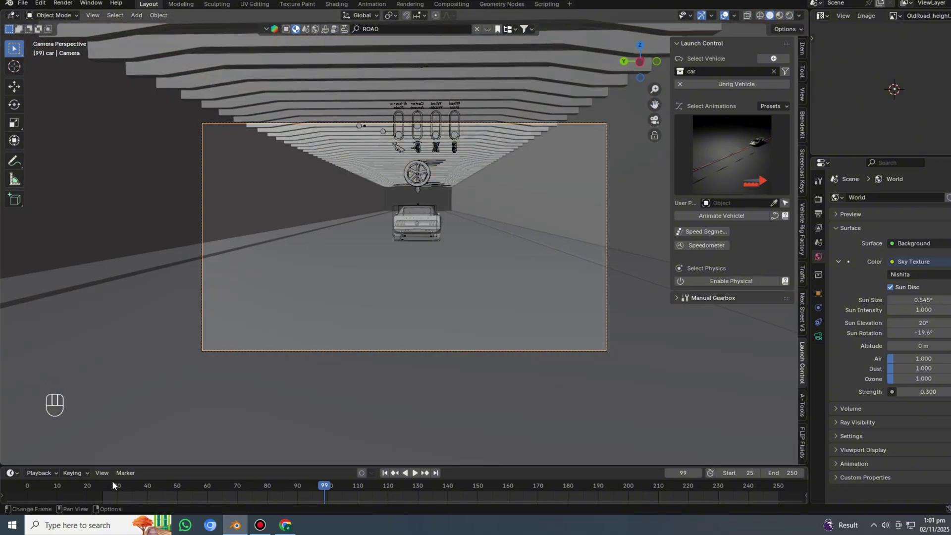
At frame 25, fly the camera to a front three-quarter view of the Mustang and pull it back from the car
{"action": "key", "text": "s"}
{"action": "key", "text": "s"}
{"action": "key", "text": "d"}
{"action": "key", "text": "d"}
{"action": "key", "text": "d"}
{"action": "key", "text": "d"}
{"action": "key", "text": "d"}
{"action": "key", "text": "d"}
{"action": "key", "text": "d"}
{"action": "key", "text": "d"}
{"action": "key", "text": "d"}
{"action": "key", "text": "d"}
{"action": "key", "text": "d"}
{"action": "key", "text": "d"}
{"action": "key", "text": "d"}
{"action": "key", "text": "d"}
{"action": "key", "text": "d"}
{"action": "key", "text": "d"}
{"action": "key", "text": "d"}
{"action": "key", "text": "d"}
{"action": "key", "text": "q"}
{"action": "key", "text": "q"}
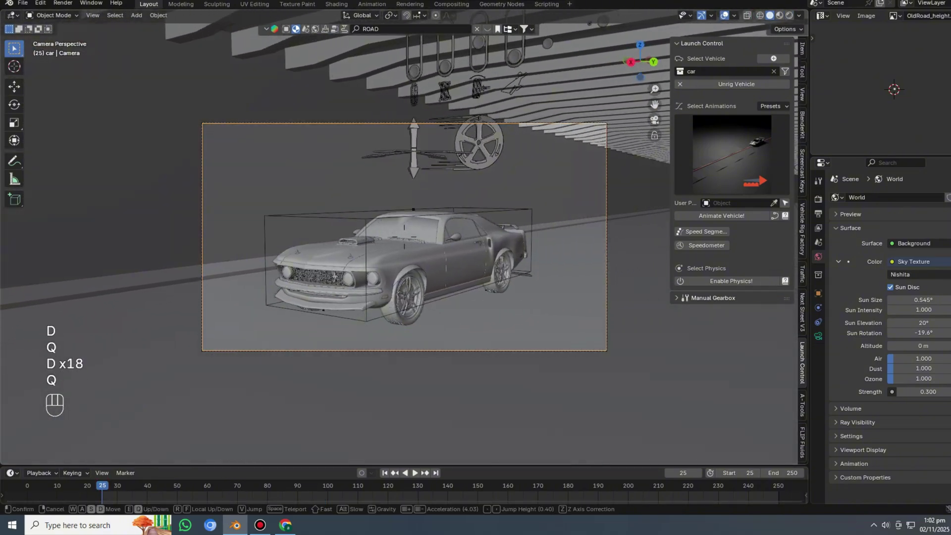
{"action": "key", "text": "s"}
{"action": "key", "text": "s"}
{"action": "key", "text": "s"}
{"action": "key", "text": "s"}
{"action": "key", "text": "s"}
{"action": "key", "text": "s"}
{"action": "key", "text": "s"}
{"action": "key", "text": "s"}
{"action": "key", "text": "s"}
{"action": "key", "text": "s"}
{"action": "key", "text": "s"}
{"action": "key", "text": "q"}
Parent the camera to the car rig
{"action": "left_click", "coordinate": [363, 271]}
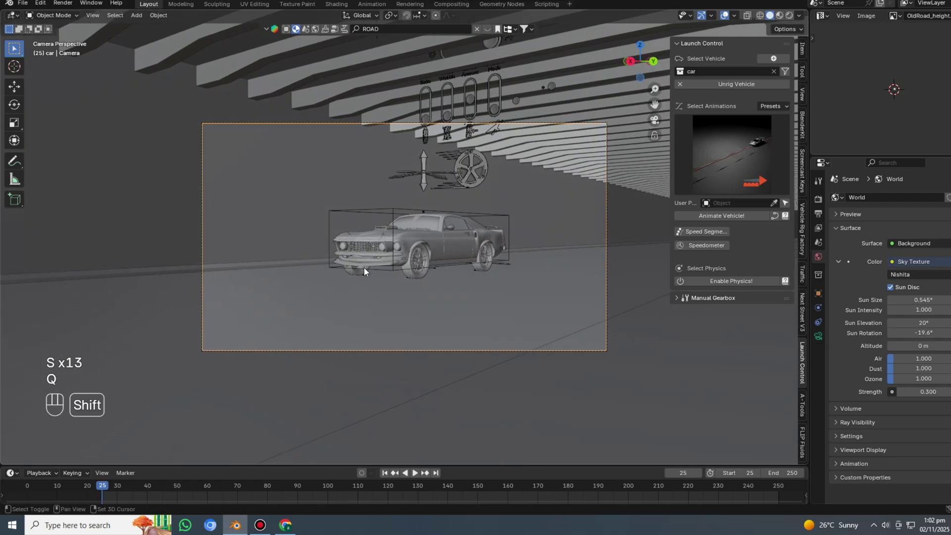
{"action": "key", "text": "ctrl+p"}
{"action": "left_click", "coordinate": [394, 206]}
Play the animation through the camera in solid and rendered shading to check how the car is framed
{"action": "key", "text": "space"}
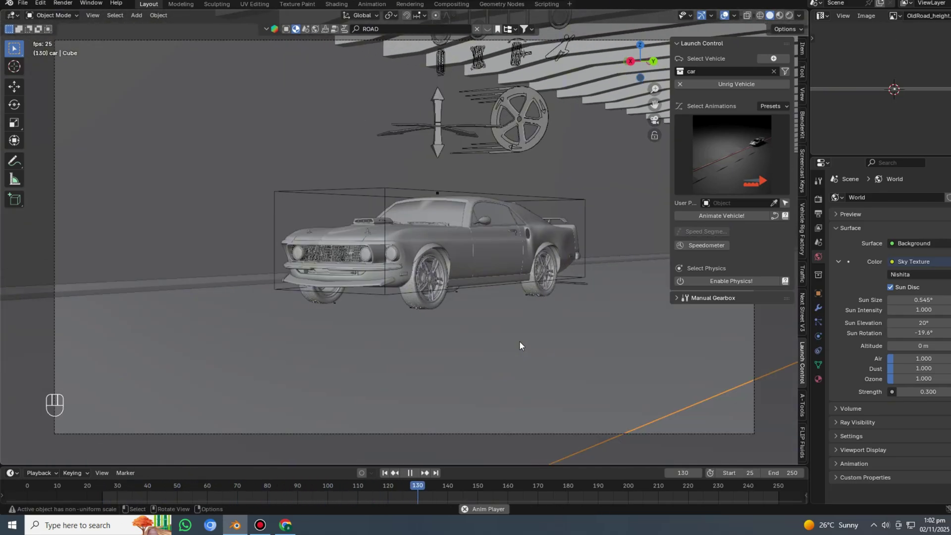
{"action": "scroll", "coordinate": [520, 342], "scroll_direction": "down", "scroll_amount": 2}
{"action": "key", "text": "space"}
{"action": "key", "text": "space"}
{"action": "key", "text": "space"}
{"action": "left_click", "coordinate": [789, 15]}
{"action": "key", "text": "space"}
{"action": "left_click", "coordinate": [119, 486]}
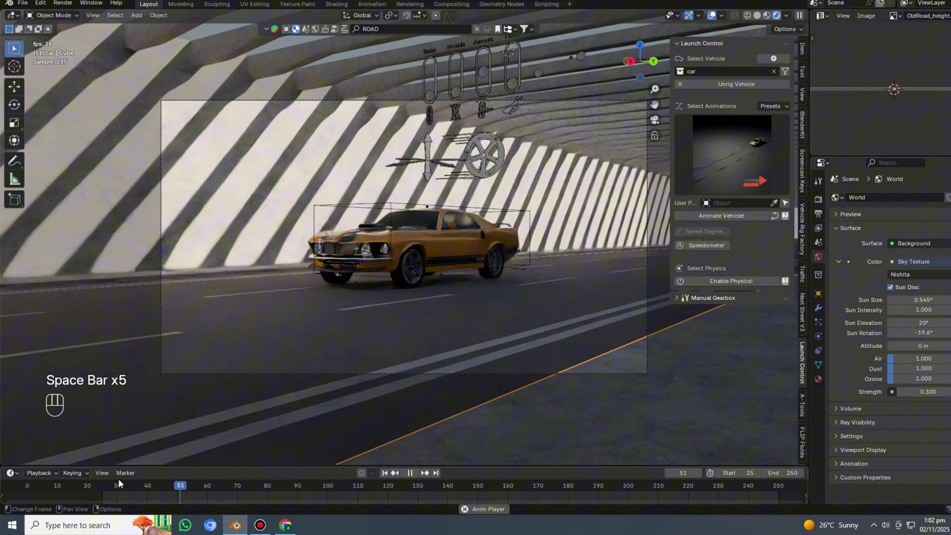
{"action": "key", "text": "space"}
{"action": "key", "text": "space"}
{"action": "key", "text": "space"}
Enable Launch Control physics for the car and save the file as Car tutorail
{"action": "left_click", "coordinate": [730, 280]}
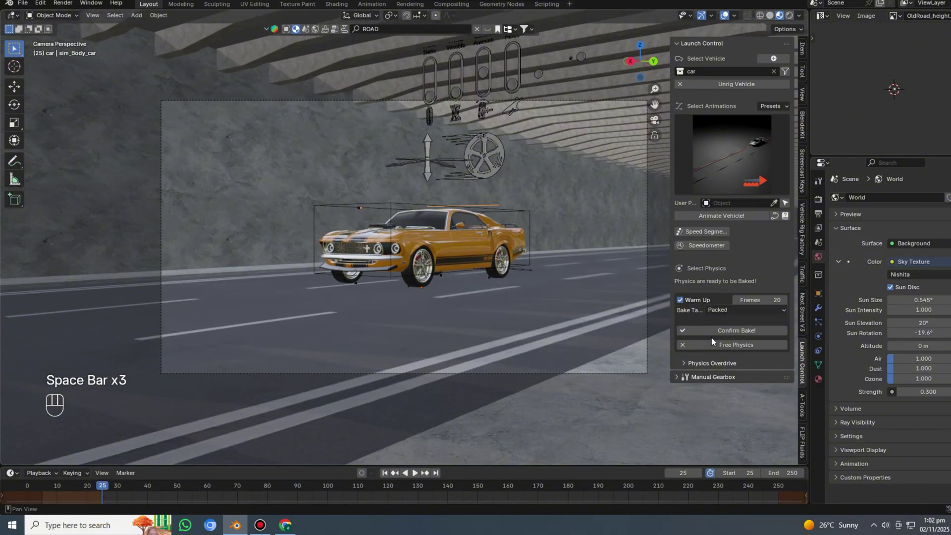
{"action": "key", "text": "ctrl+s"}
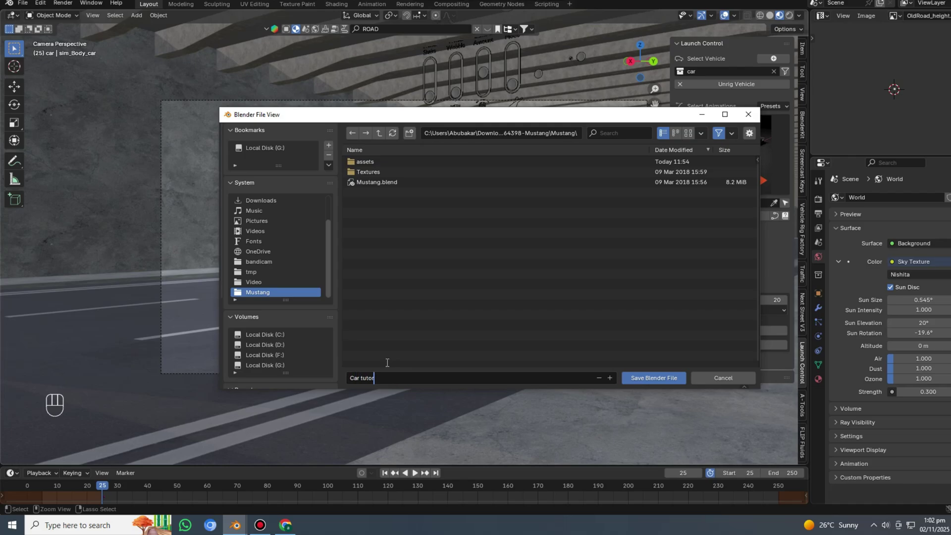
{"action": "left_click", "coordinate": [642, 379]}
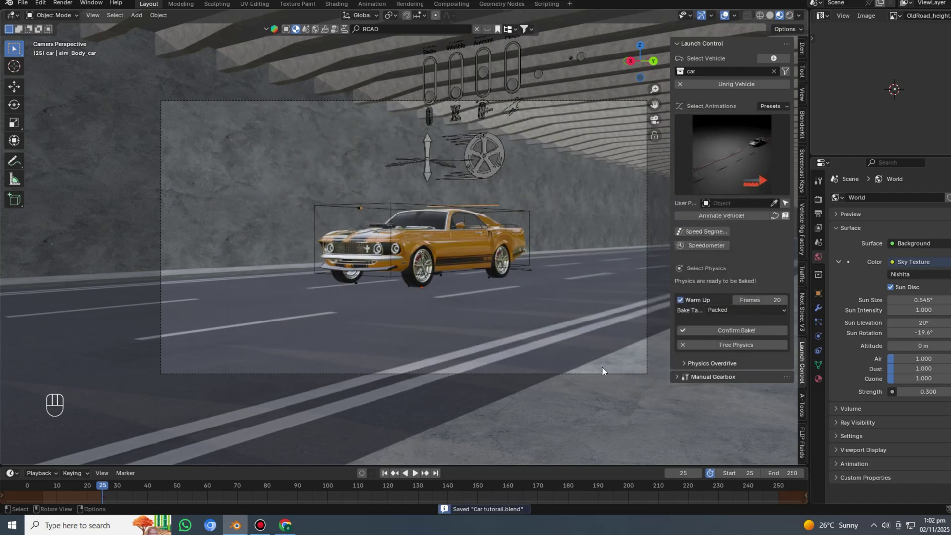
Bake the car's physics and play the animation back through the camera
{"action": "left_click", "coordinate": [739, 330]}
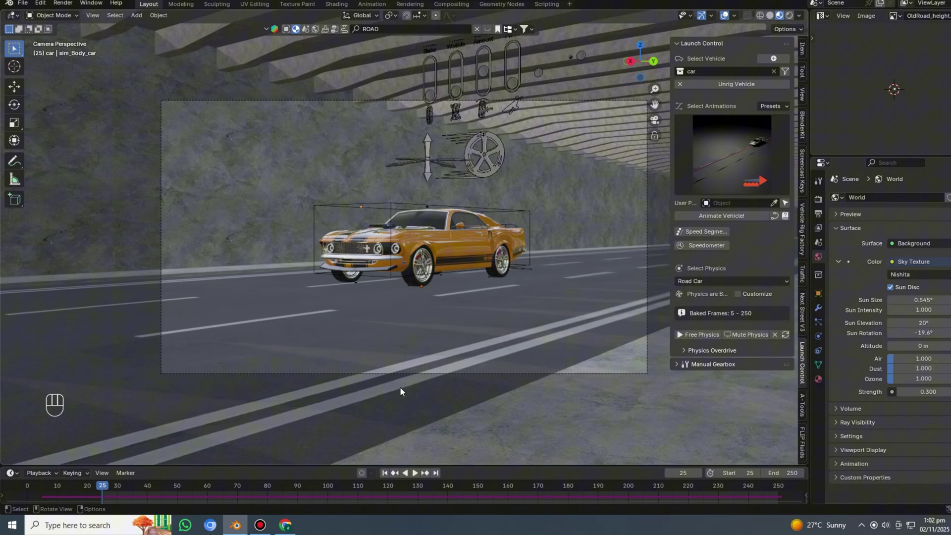
{"action": "key", "text": "space"}
{"action": "left_click", "coordinate": [468, 373]}
{"action": "key", "text": "space"}
{"action": "key", "text": "space"}
{"action": "key", "text": "space"}
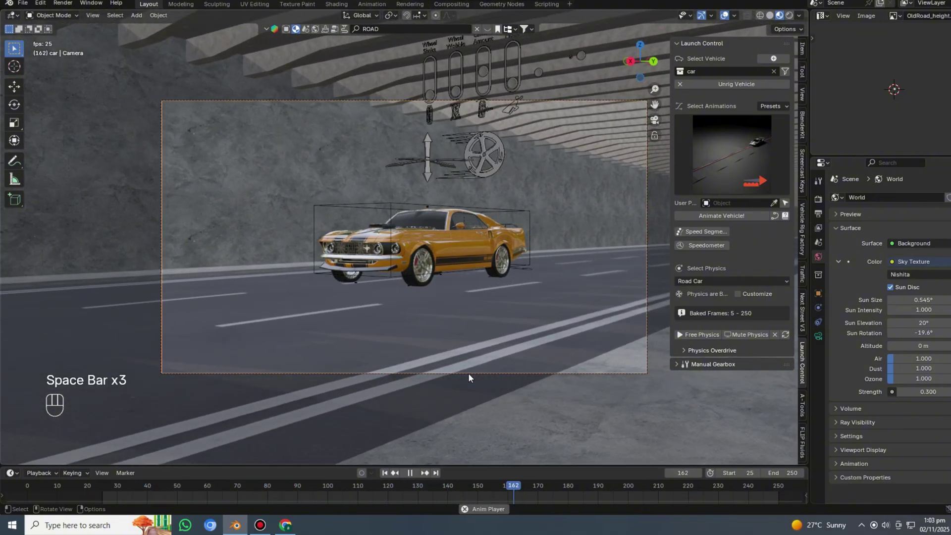
Clear the camera's parent, keyframe it at frame 25 and move it along X at frame 250
{"action": "key", "text": "alt+p"}
{"action": "left_click", "coordinate": [468, 373]}
{"action": "left_click", "coordinate": [447, 485]}
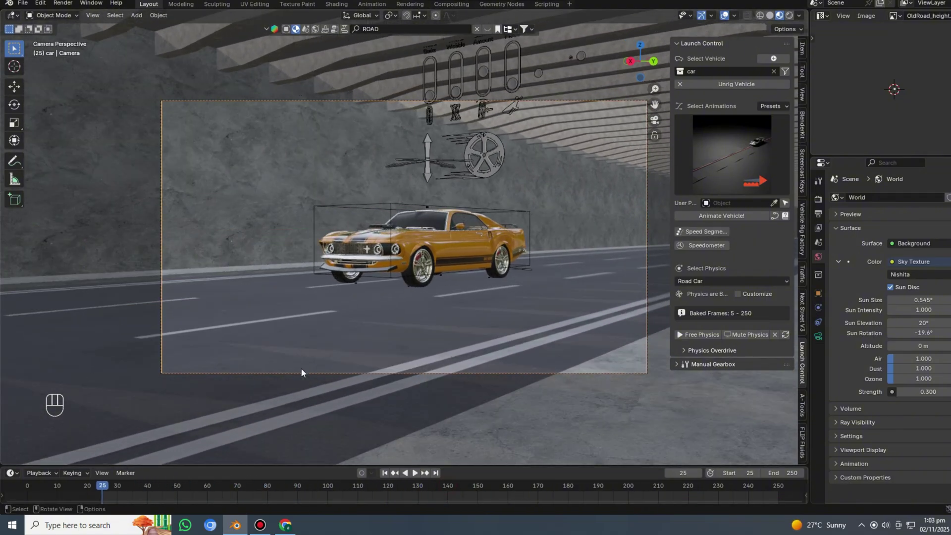
{"action": "key", "text": "x"}
Keyframe the camera at frame 250 and with an adjusted X location at frame 143, using an animation end frame of 210
{"action": "left_click", "coordinate": [800, 49]}
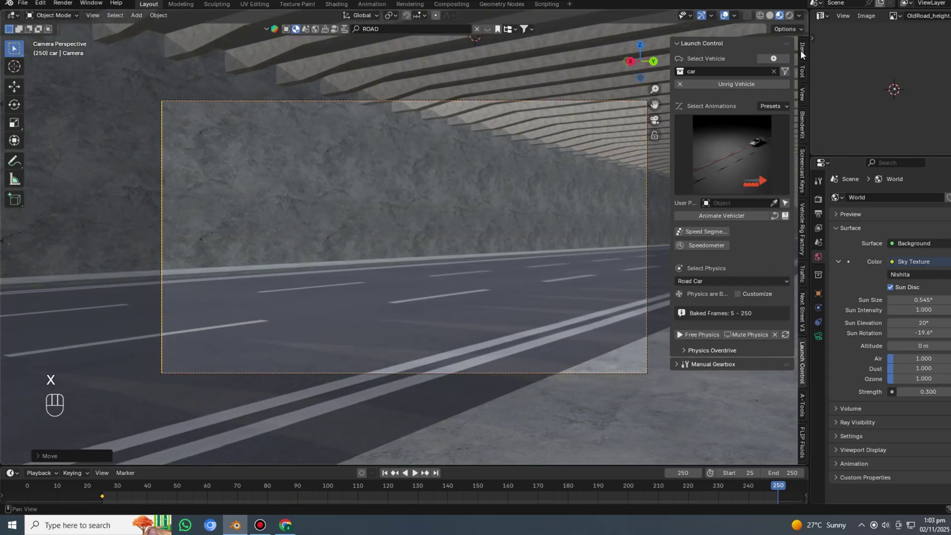
{"action": "left_click", "coordinate": [802, 48]}
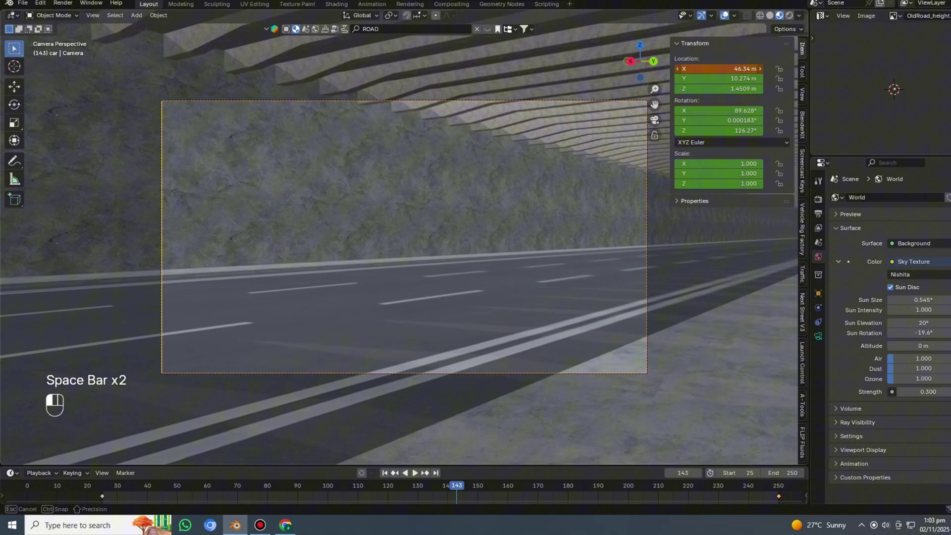
{"action": "key", "text": "space"}
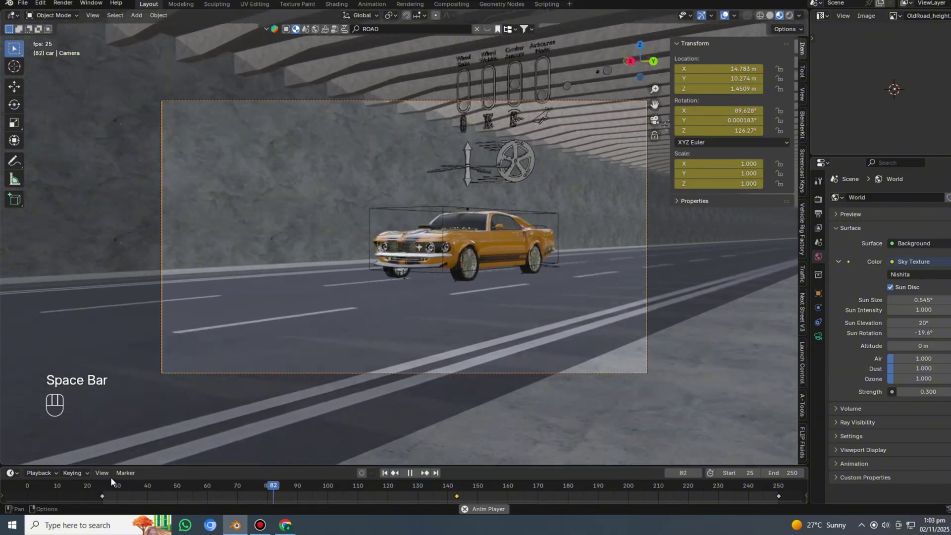
{"action": "key", "text": "space"}
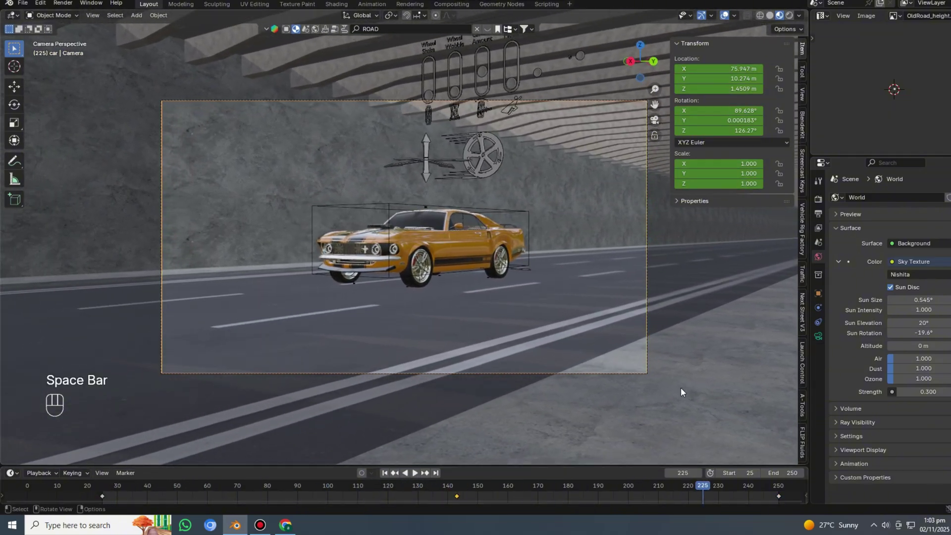
{"action": "key", "text": "space"}
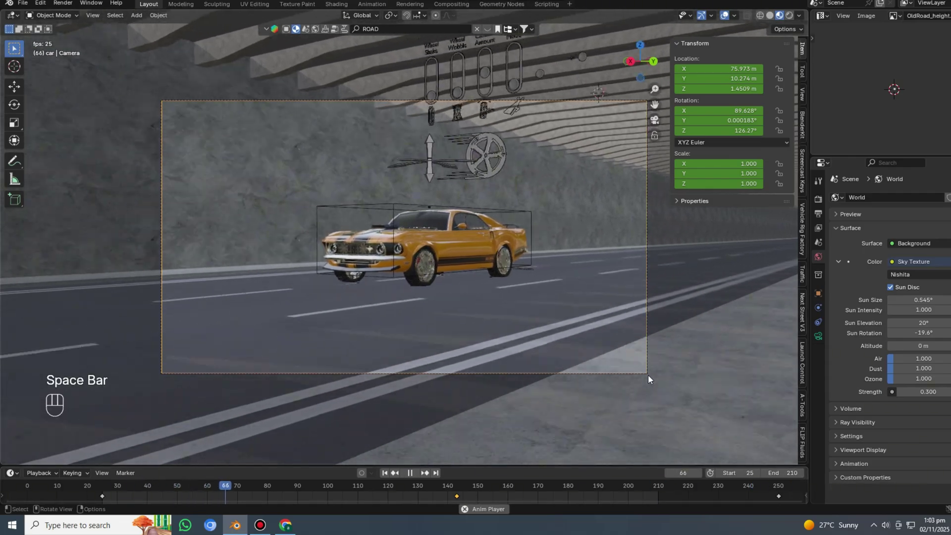
Add a Camera Shakify shake to the camera and set its influence to 0.12
{"action": "scroll", "coordinate": [648, 374], "scroll_direction": "up", "scroll_amount": 2}
{"action": "left_click", "coordinate": [817, 338]}
{"action": "scroll", "coordinate": [840, 382], "scroll_direction": "down", "scroll_amount": 5}
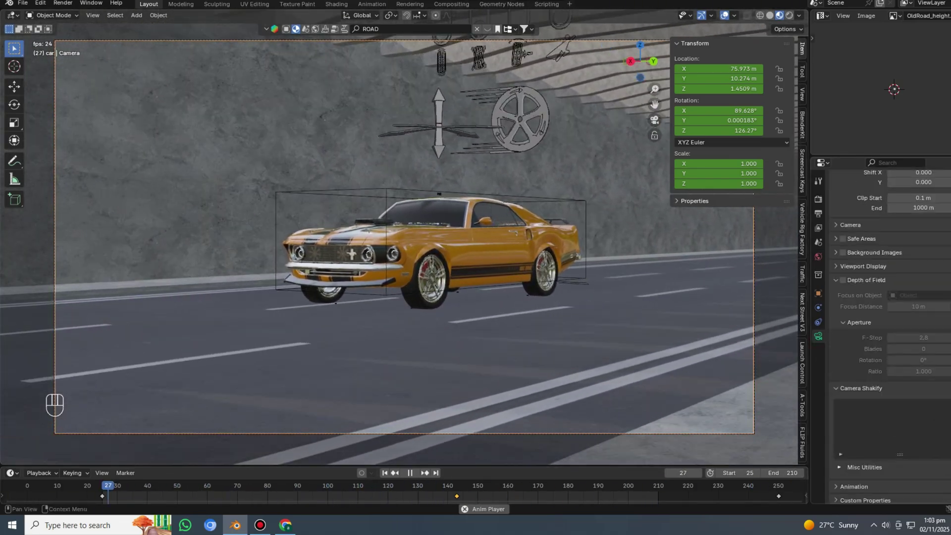
{"action": "left_click", "coordinate": [950, 406]}
{"action": "key", "text": "space"}
{"action": "key", "text": "space"}
{"action": "scroll", "coordinate": [738, 363], "scroll_direction": "down", "scroll_amount": 2}
{"action": "key", "text": "space"}
{"action": "left_click_drag", "start_coordinate": [935, 480], "coordinate": [907, 480]}
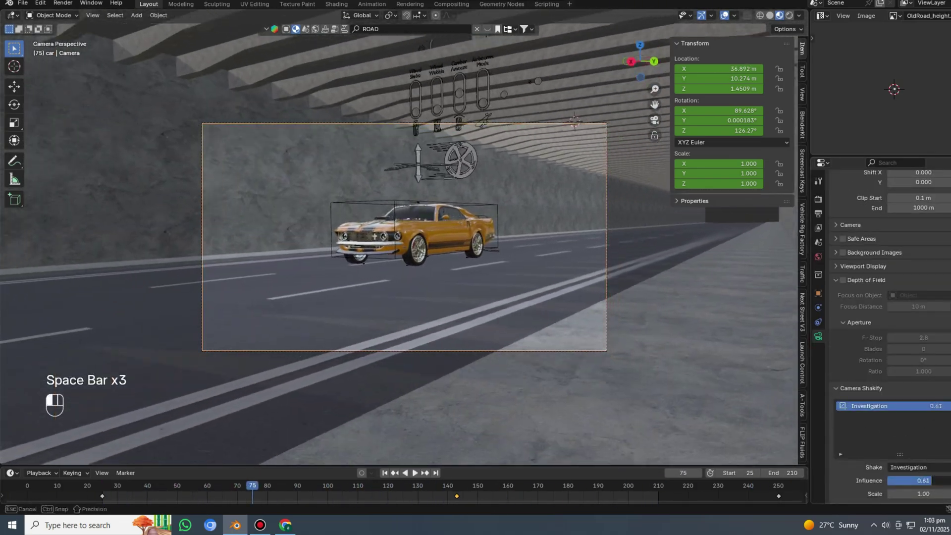
Change the camera shake type to Out Car Window and play the animation
{"action": "left_click", "coordinate": [913, 467]}
{"action": "left_click", "coordinate": [881, 432]}
{"action": "key", "text": "space"}
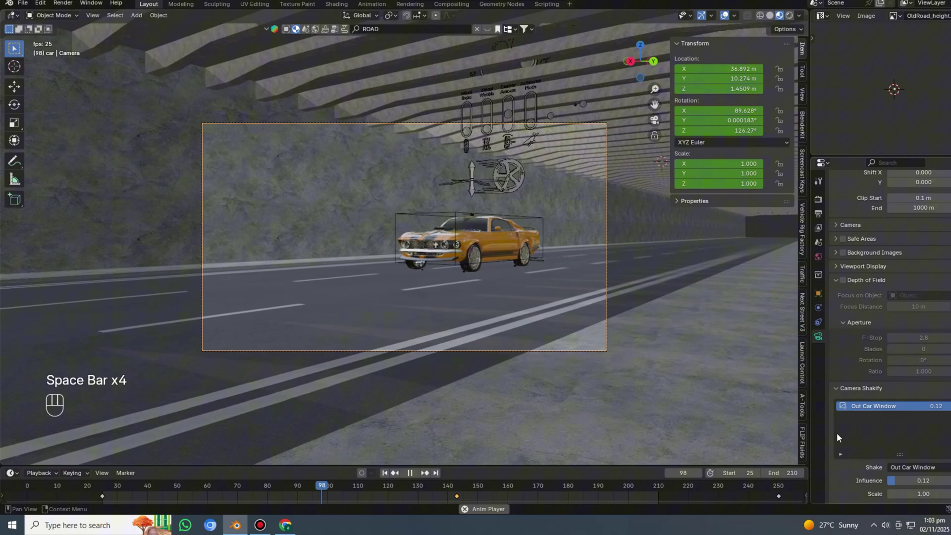
{"action": "scroll", "coordinate": [660, 339], "scroll_direction": "up", "scroll_amount": 3}
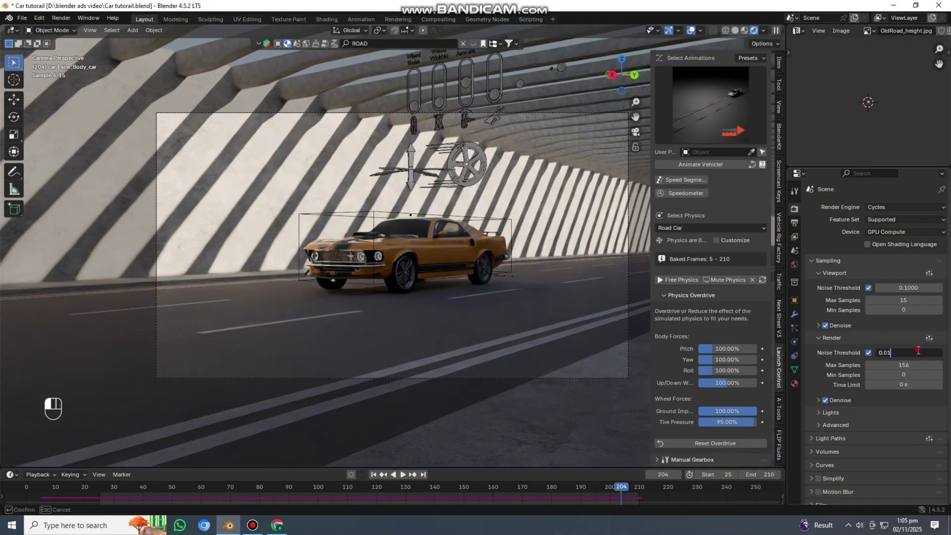
Set the render noise threshold to 0.05 and expand the Light Paths settings
{"action": "key", "text": "BackSpace"}
{"action": "type", "text": "5"}
{"action": "key", "text": "Return"}
{"action": "scroll", "coordinate": [877, 385], "scroll_direction": "down", "scroll_amount": 2}
{"action": "left_click", "coordinate": [851, 373]}
{"action": "left_click", "coordinate": [889, 400]}
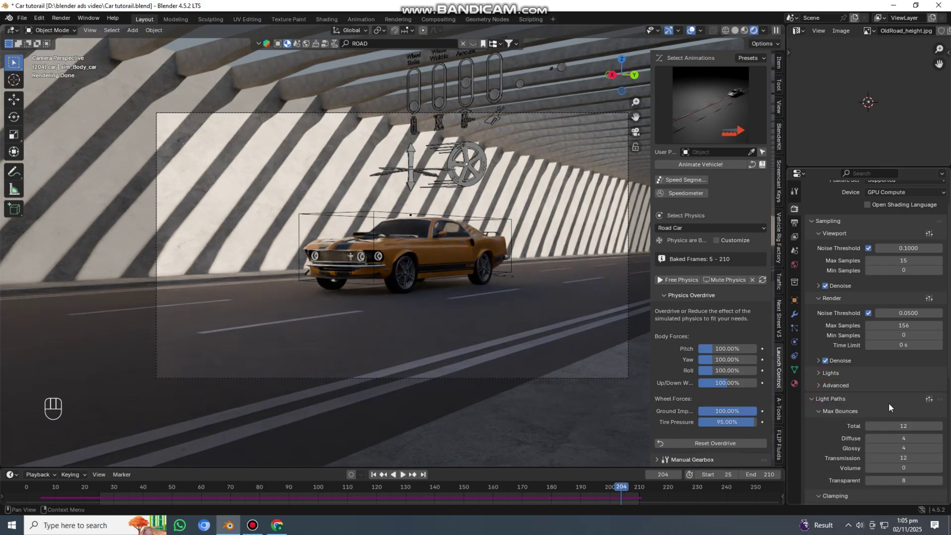
{"action": "left_click", "coordinate": [920, 361]}
{"action": "scroll", "coordinate": [817, 260], "scroll_direction": "down", "scroll_amount": 7}
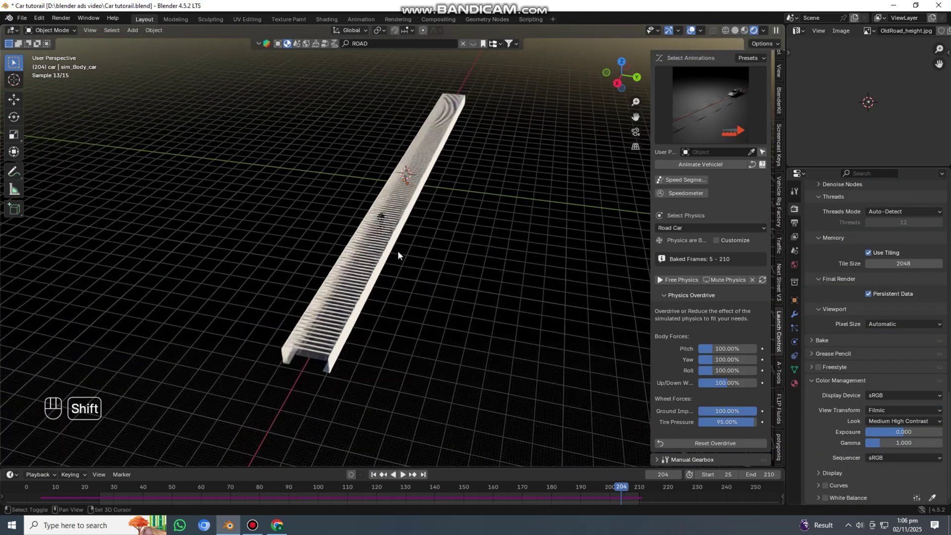
Add a cube and scale it up, stretching it along X to enclose the whole road
{"action": "key", "text": "shift+a"}
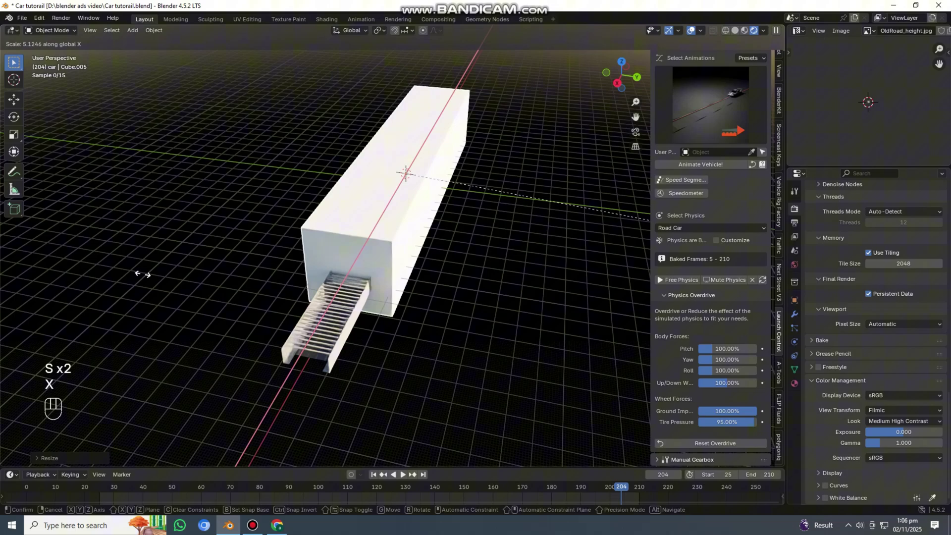
{"action": "left_click", "coordinate": [143, 274]}
Add a Principled Volume shader to the enclosing cube's material and connect it to the Material Output's Volume input
{"action": "left_click", "coordinate": [326, 19]}
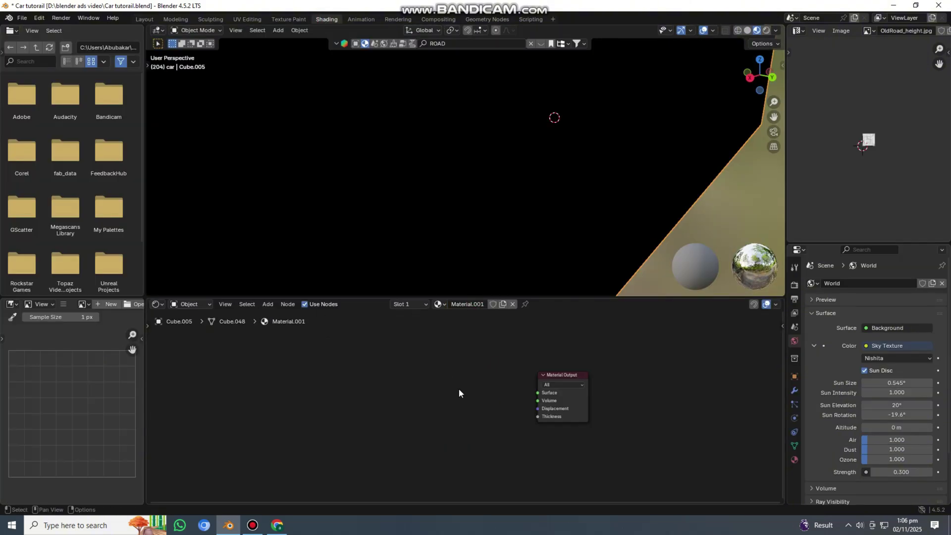
{"action": "key", "text": "shift+a"}
{"action": "left_click", "coordinate": [461, 365]}
{"action": "left_click", "coordinate": [465, 393]}
{"action": "left_click", "coordinate": [407, 371]}
{"action": "left_click_drag", "start_coordinate": [491, 381], "coordinate": [537, 401]}
{"action": "scroll", "coordinate": [524, 243], "scroll_direction": "down", "scroll_amount": 6}
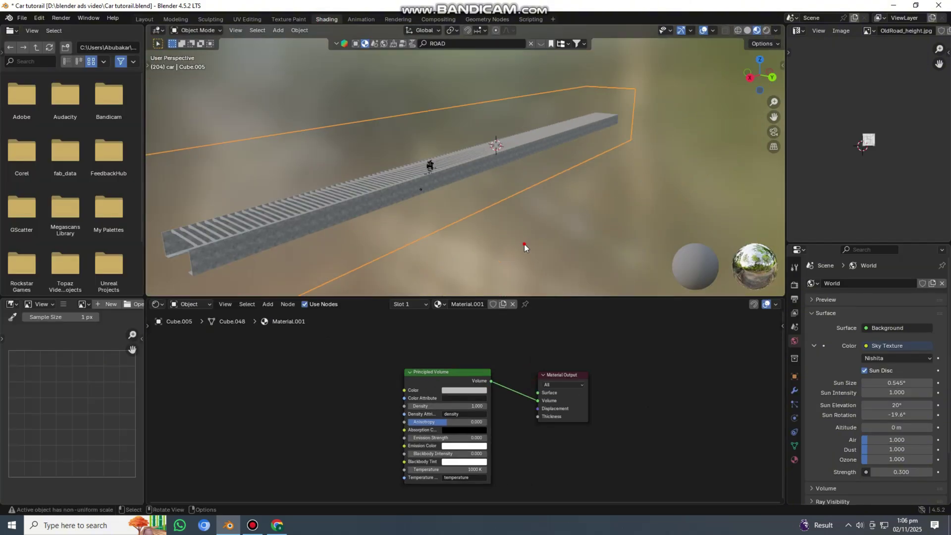
Set the Principled Volume density to 0.01 and preview the fog in rendered shading through the camera
{"action": "key", "text": "KP_0"}
{"action": "type", "text": "0.01"}
{"action": "key", "text": "Return"}
{"action": "left_click", "coordinate": [765, 30]}
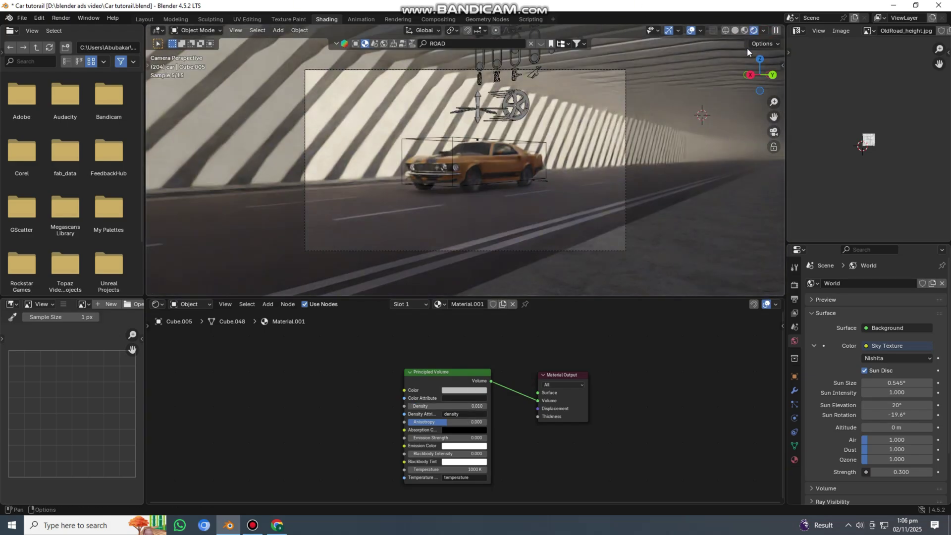
Render frame 210 through the camera as a still image, examine the foggy result, and close the render window
{"action": "scroll", "coordinate": [713, 89], "scroll_direction": "up", "scroll_amount": 1}
{"action": "left_click", "coordinate": [690, 31]}
{"action": "left_click", "coordinate": [690, 30]}
{"action": "left_click", "coordinate": [486, 406]}
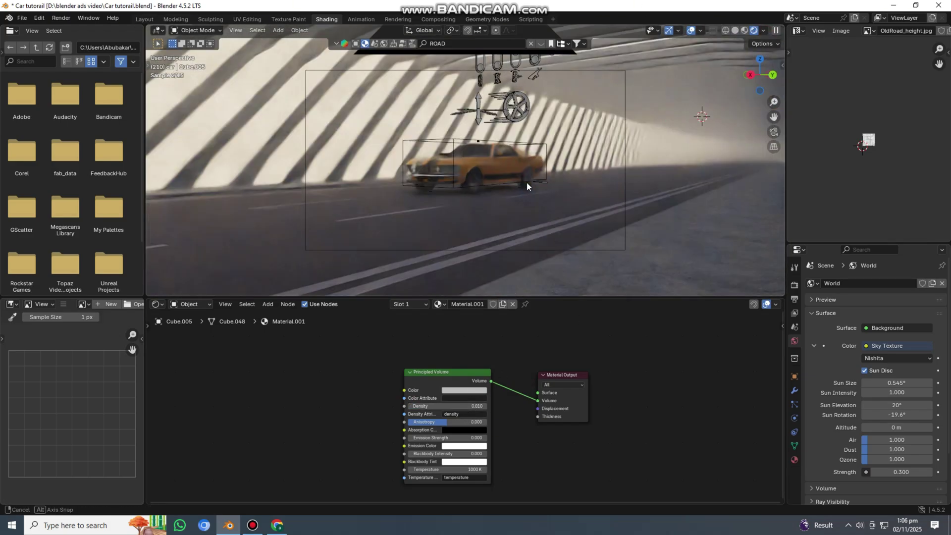
{"action": "key", "text": "F12"}
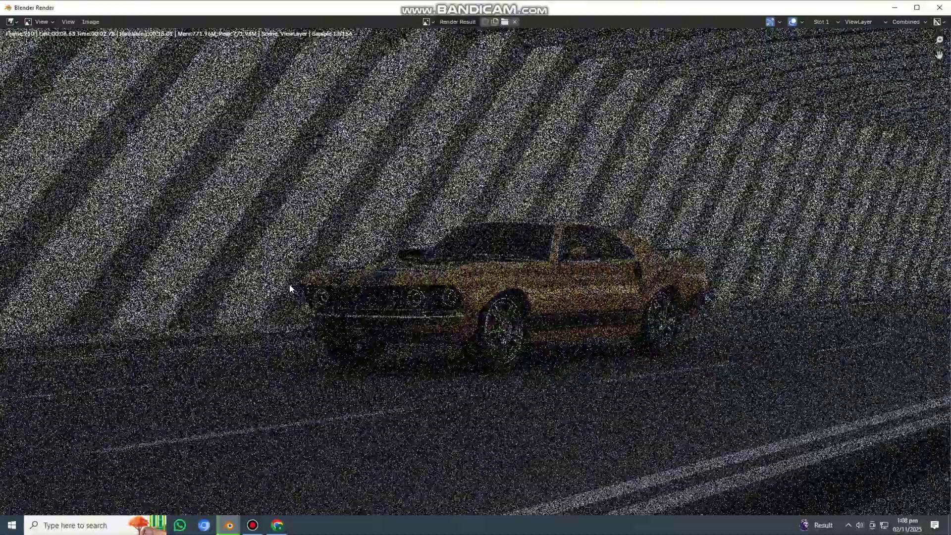
{"action": "scroll", "coordinate": [291, 278], "scroll_direction": "down", "scroll_amount": 1}
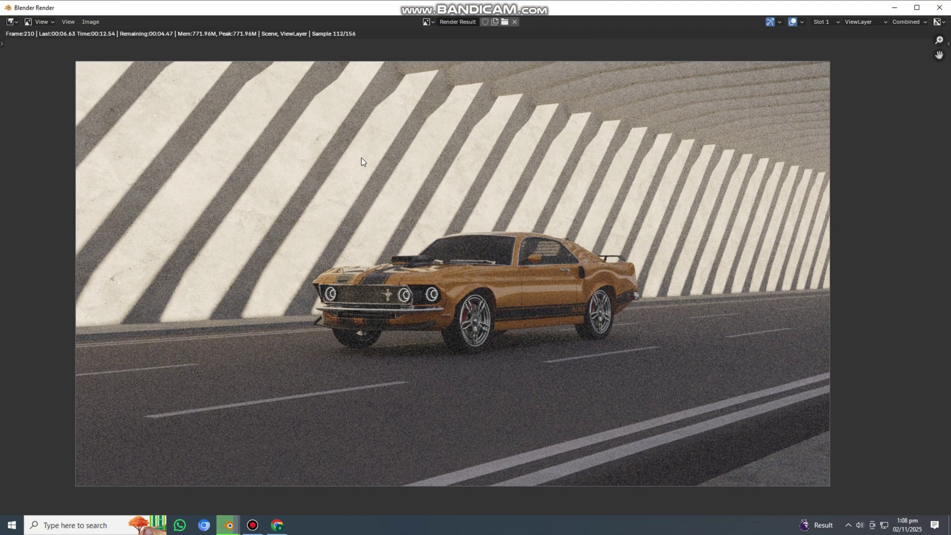
{"action": "left_click", "coordinate": [939, 7]}
Enable compositing nodes and insert a Glare node after the Render Layers node, setting its type to Bloom
{"action": "left_click", "coordinate": [438, 18]}
{"action": "left_click", "coordinate": [112, 31]}
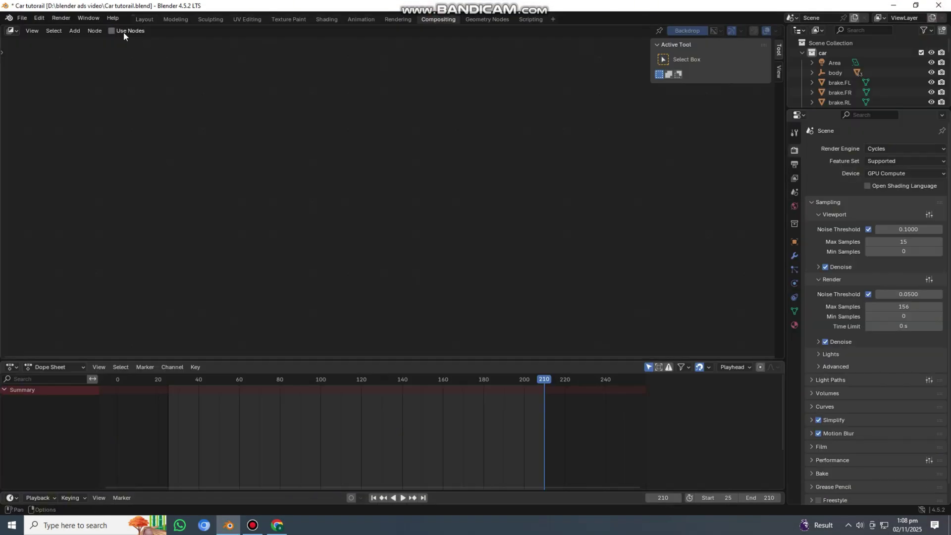
{"action": "key", "text": "shift+a"}
{"action": "type", "text": "g"}
{"action": "key", "text": "Return"}
{"action": "left_click", "coordinate": [317, 226]}
{"action": "scroll", "coordinate": [441, 161], "scroll_direction": "down", "scroll_amount": 3}
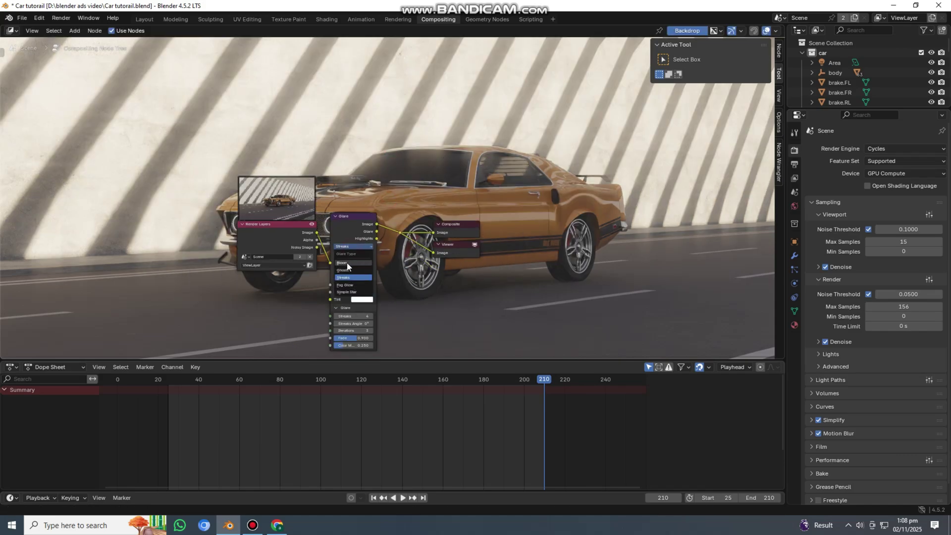
{"action": "left_click", "coordinate": [346, 262]}
Insert a Color Balance node between the Glare node and the Composite and Viewer outputs
{"action": "scroll", "coordinate": [495, 128], "scroll_direction": "up", "scroll_amount": 1}
{"action": "key", "text": "shift+a"}
{"action": "type", "text": "colo"}
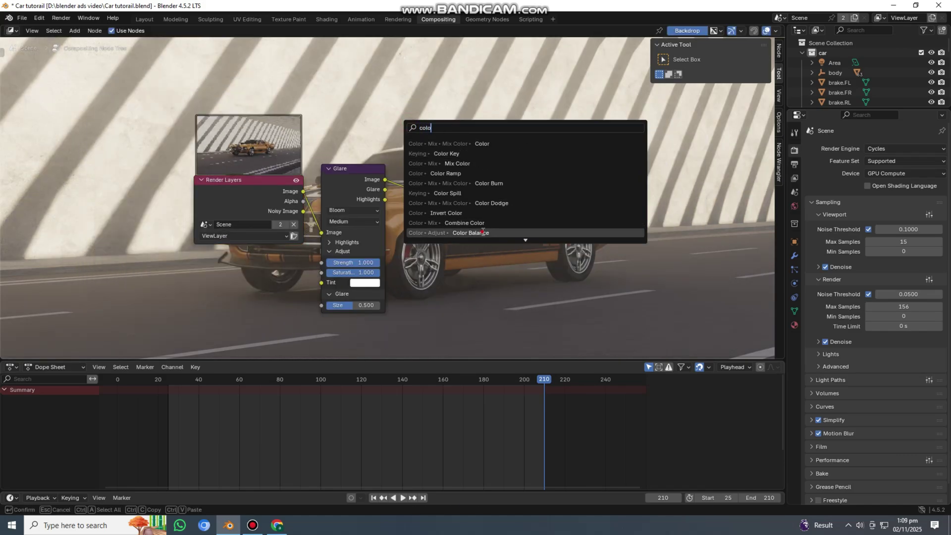
{"action": "left_click", "coordinate": [482, 232]}
{"action": "left_click", "coordinate": [431, 206]}
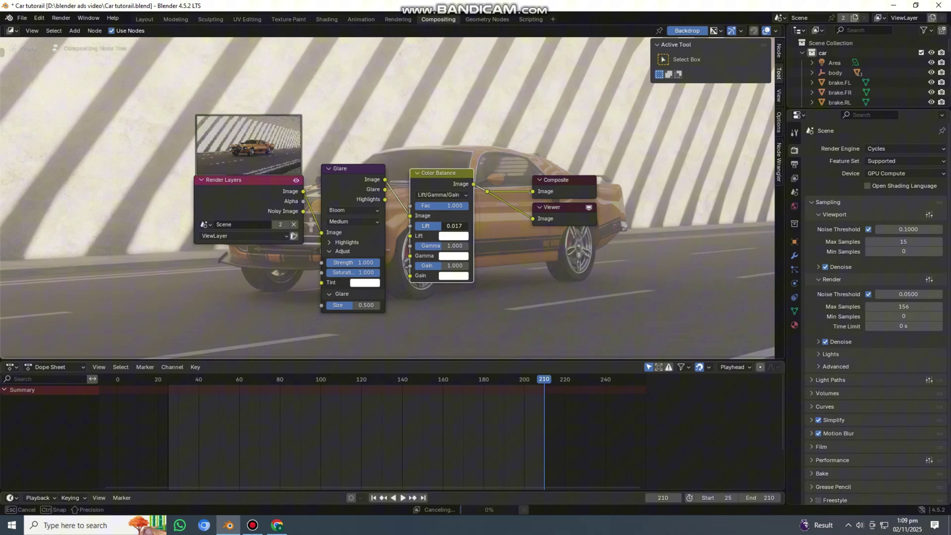
Set the compositor backdrop's zoom to 0.59 and its offset to 255.2 and 57.2 to show the car beside the nodes
{"action": "scroll", "coordinate": [494, 250], "scroll_direction": "down", "scroll_amount": 5}
{"action": "left_click_drag", "start_coordinate": [786, 104], "coordinate": [743, 75]}
{"action": "scroll", "coordinate": [457, 197], "scroll_direction": "up", "scroll_amount": 3}
{"action": "middle_click_drag", "start_coordinate": [456, 197], "coordinate": [501, 81]}
{"action": "left_click", "coordinate": [779, 96]}
{"action": "left_click_drag", "start_coordinate": [715, 70], "coordinate": [756, 80]}
{"action": "left_click_drag", "start_coordinate": [729, 91], "coordinate": [737, 91]}
Set the Color Balance node's Lift to -0.100, Gamma to 0.967 and Gain to 1.017
{"action": "scroll", "coordinate": [406, 250], "scroll_direction": "up", "scroll_amount": 10}
{"action": "left_click_drag", "start_coordinate": [411, 327], "coordinate": [408, 328]}
{"action": "middle_click_drag", "start_coordinate": [408, 327], "coordinate": [408, 251]}
{"action": "left_click_drag", "start_coordinate": [407, 301], "coordinate": [406, 302]}
{"action": "middle_click_drag", "start_coordinate": [406, 302], "coordinate": [421, 240]}
{"action": "mouse_move", "coordinate": [421, 291]}
{"action": "left_mouse_down"}
{"action": "mouse_move", "coordinate": [394, 290]}
{"action": "mouse_move", "coordinate": [422, 290]}
{"action": "left_mouse_up"}
{"action": "scroll", "coordinate": [391, 213], "scroll_direction": "down", "scroll_amount": 12}
{"action": "middle_click_drag", "start_coordinate": [395, 280], "coordinate": [420, 352]}
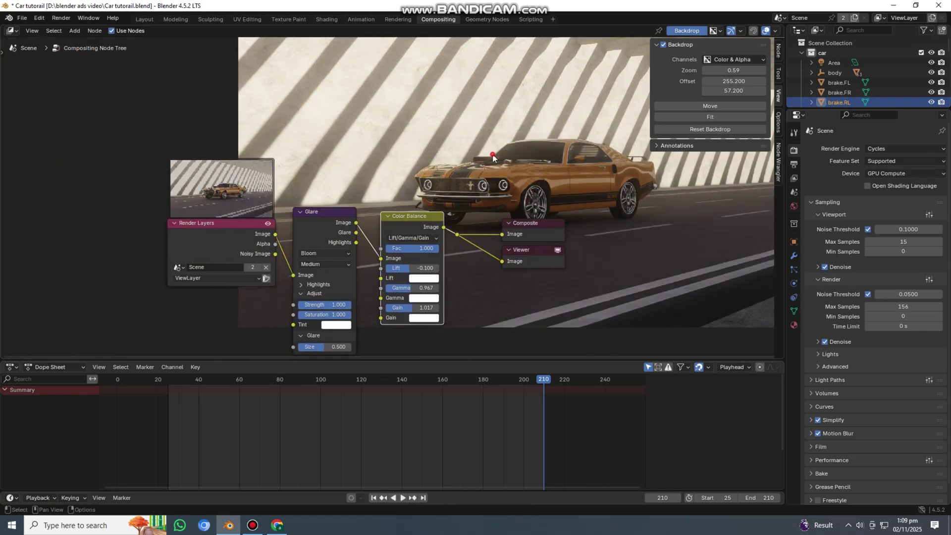
Shift the Color Balance node's Gamma color slightly toward a warm tint
{"action": "left_click", "coordinate": [423, 298]}
{"action": "left_click_drag", "start_coordinate": [448, 187], "coordinate": [447, 190]}
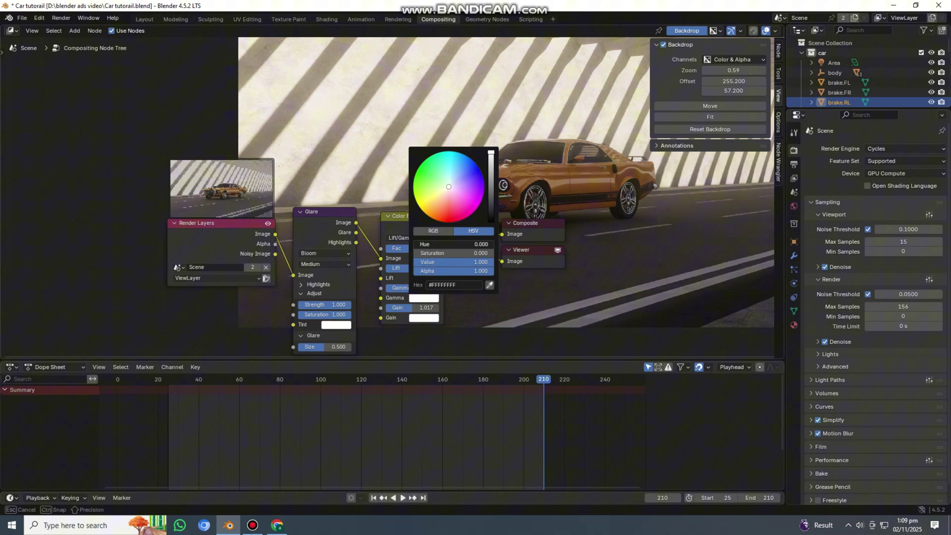
{"action": "scroll", "coordinate": [539, 278], "scroll_direction": "down", "scroll_amount": 2}
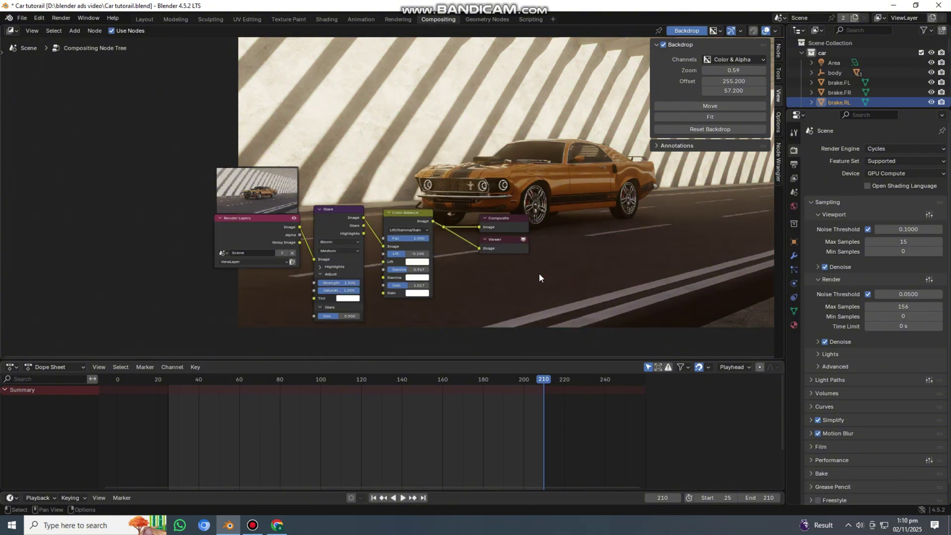